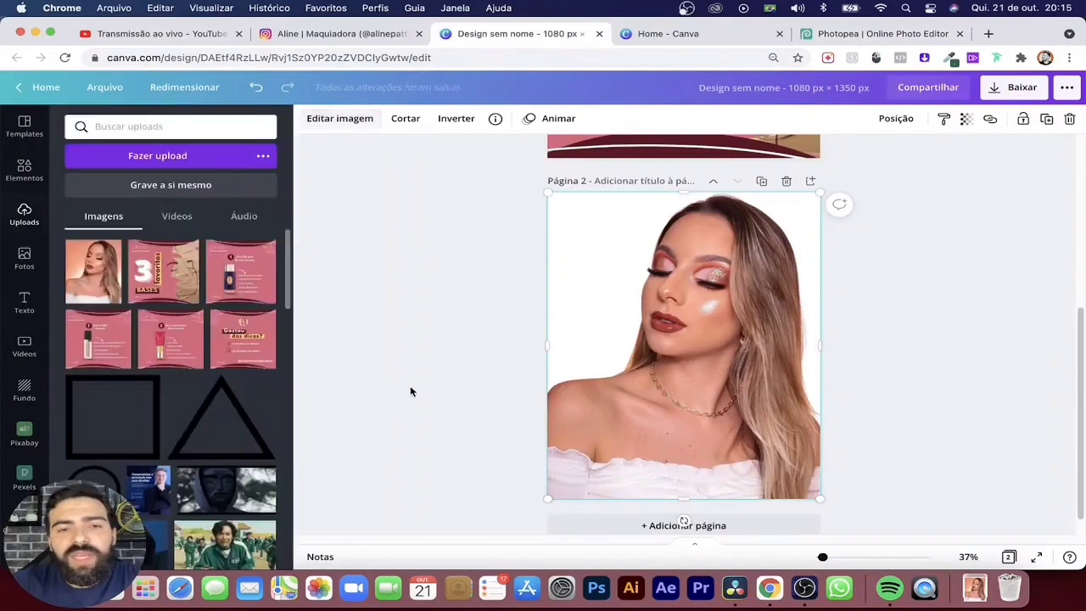
- Deselect the portrait and download only page 2 of the design as a PNG at size 1
double_click(657, 356)
left_click(837, 310)
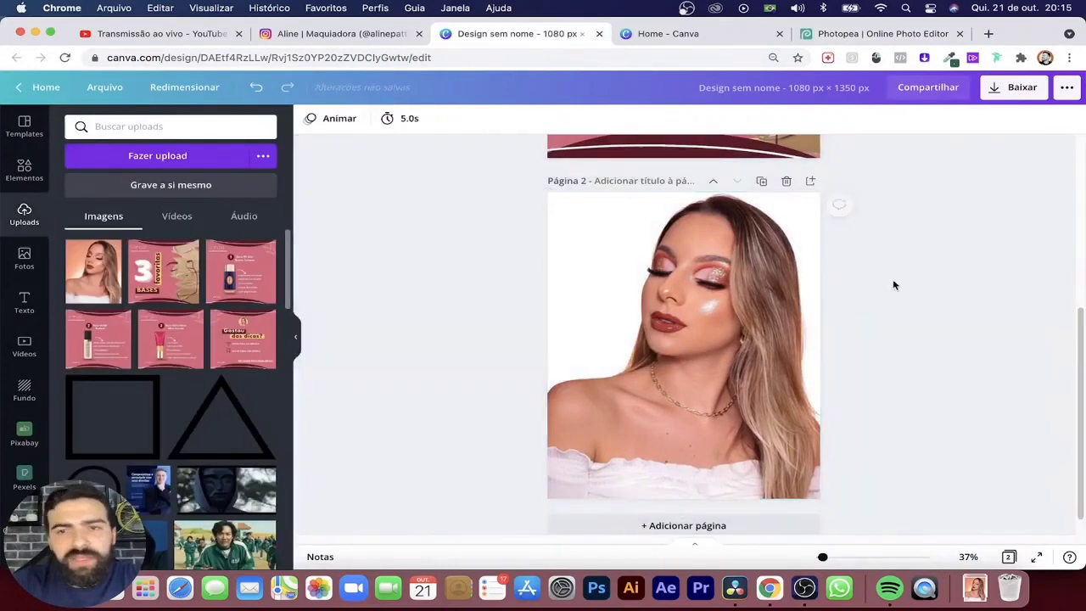
left_click(1009, 90)
left_click(945, 324)
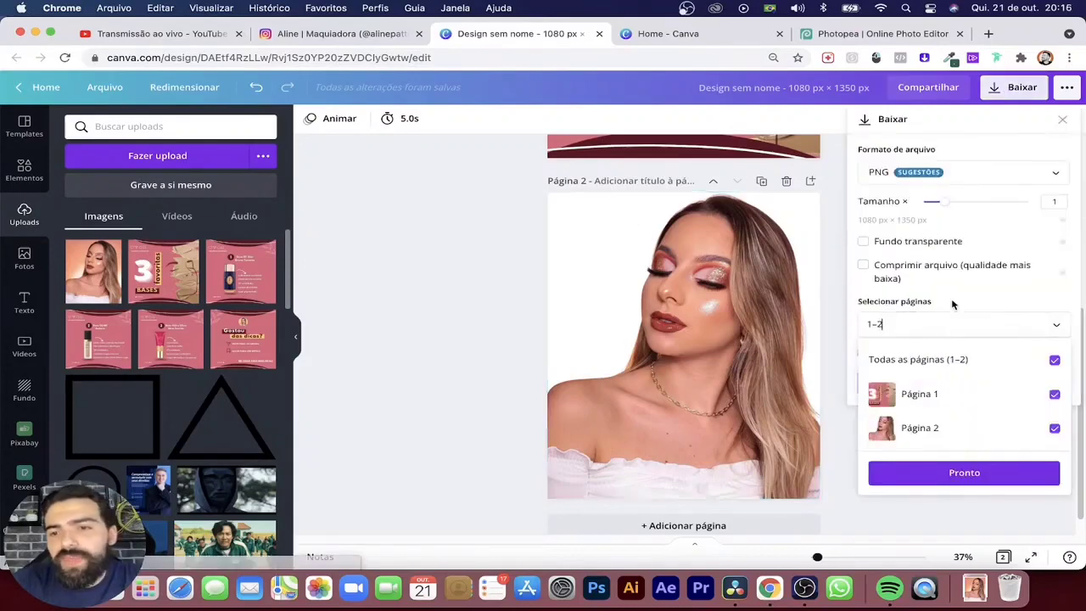
left_click(942, 393)
left_click(933, 434)
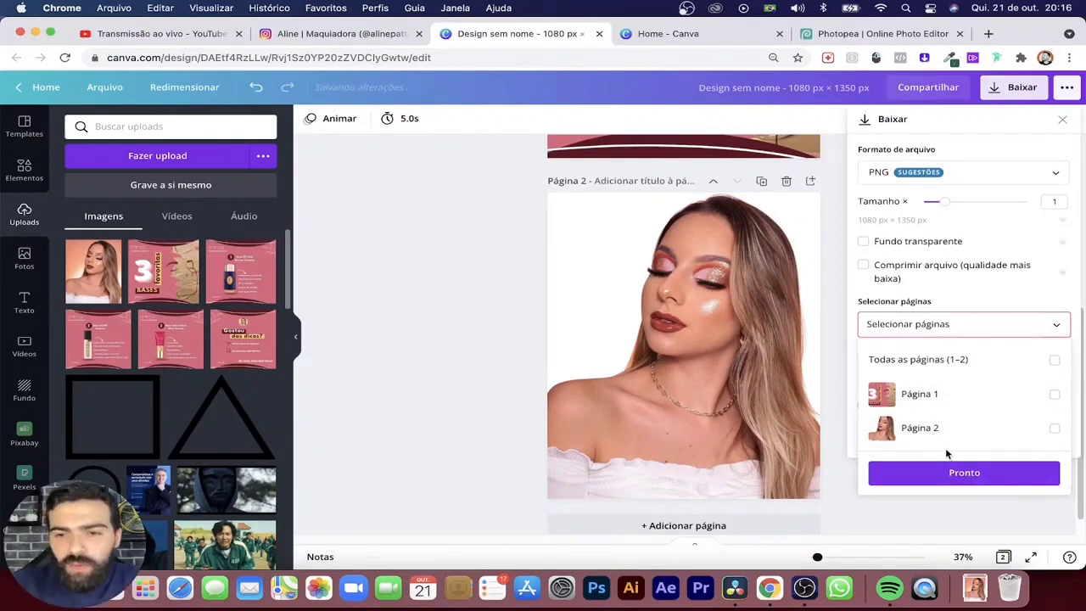
left_click(942, 431)
left_click(940, 473)
left_click(907, 389)
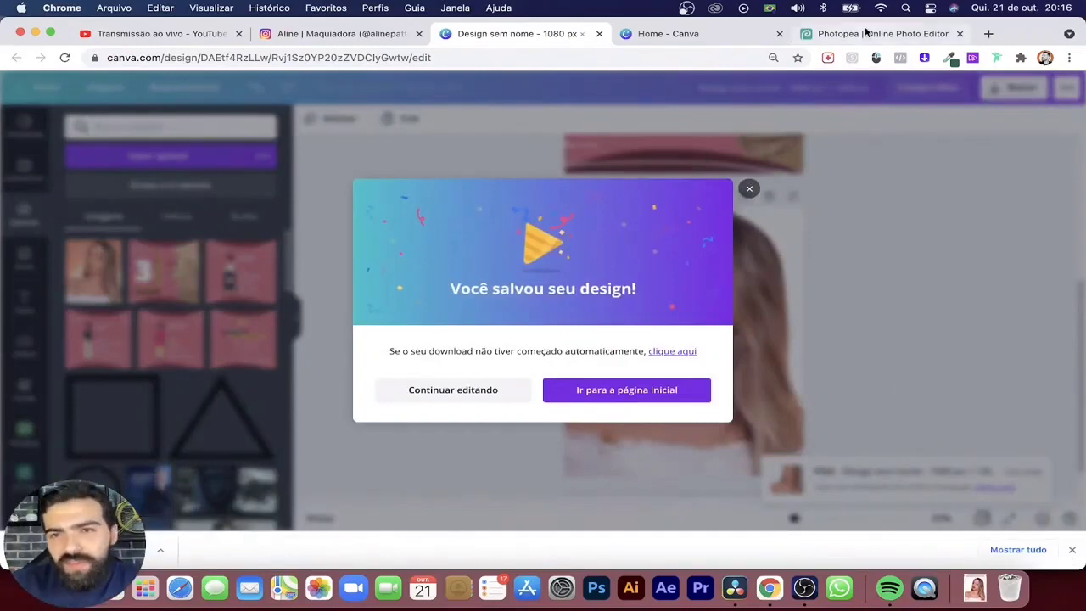
- Switch to Photopea and open the downloaded page 2 PNG there
left_click(868, 34)
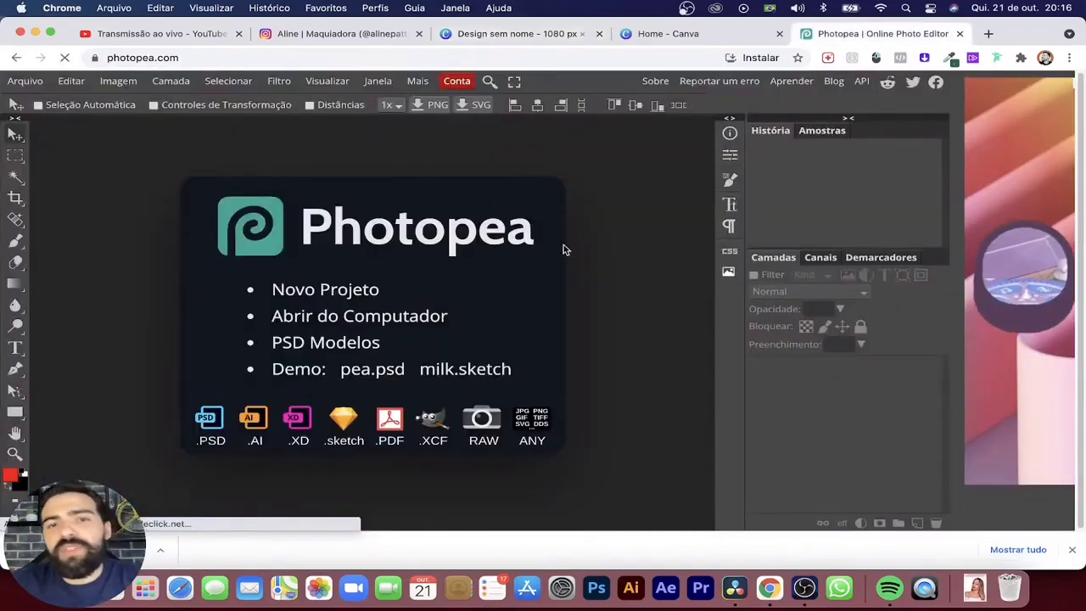
left_click(312, 57)
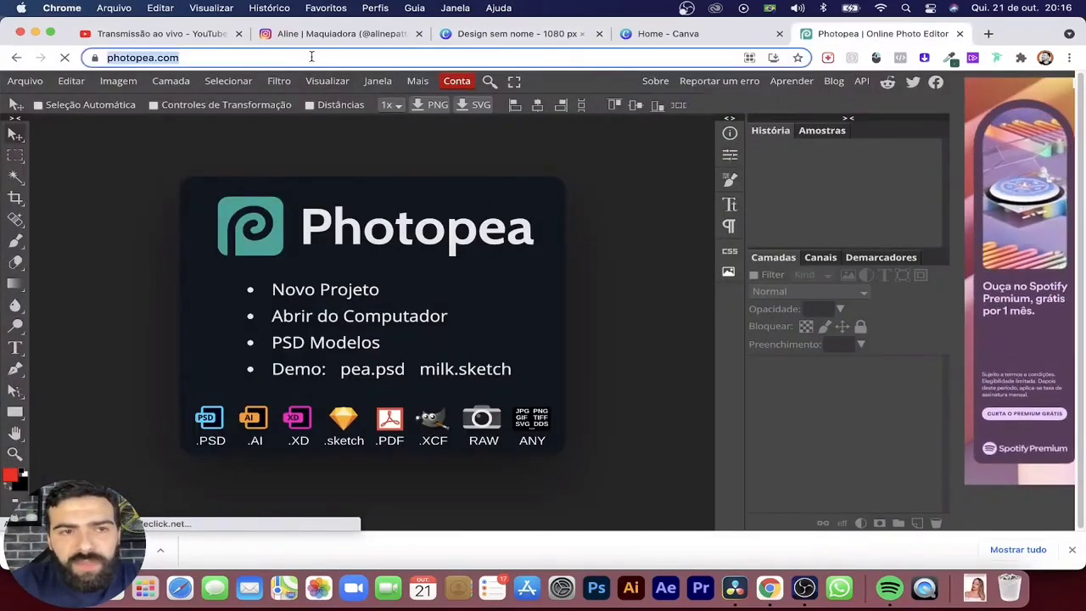
left_click_drag(165, 550, 109, 195)
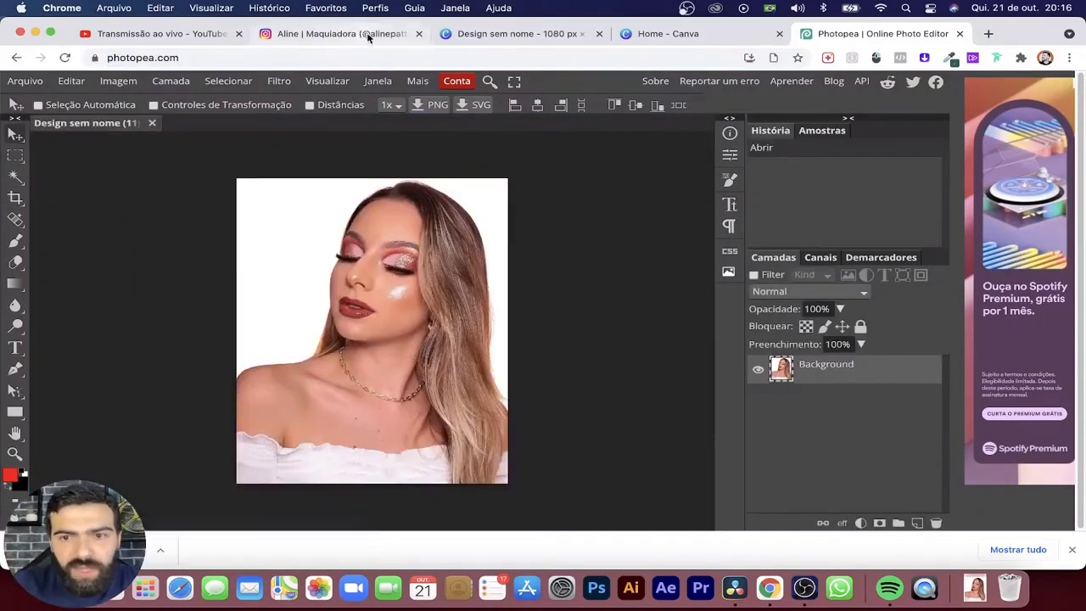
- Return to the Canva design and download page 2 again as a PNG with a transparent background
left_click(478, 35)
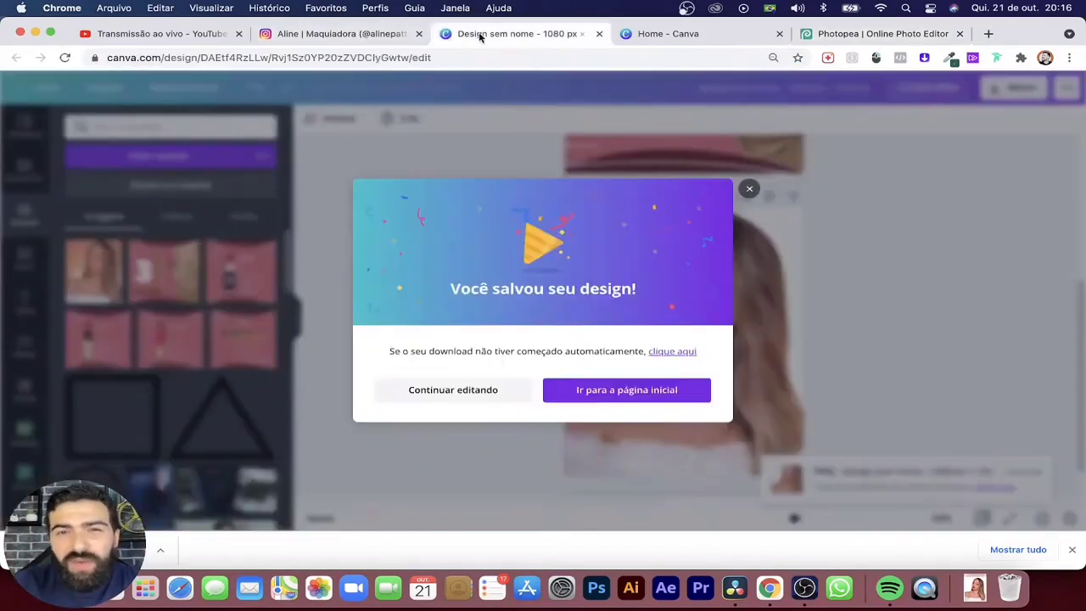
left_click(749, 189)
left_click(991, 95)
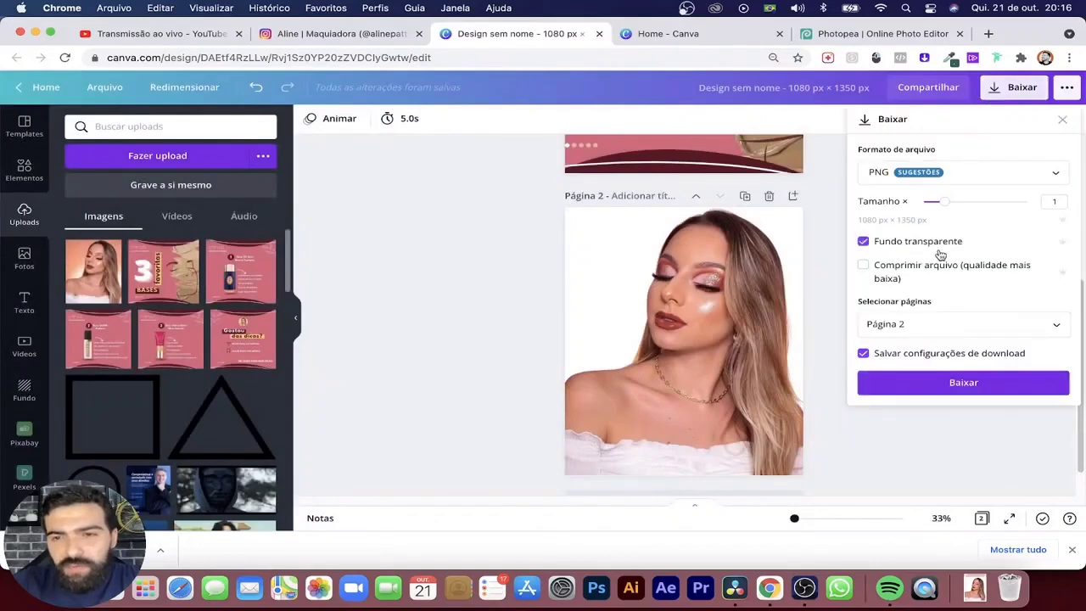
left_click(932, 381)
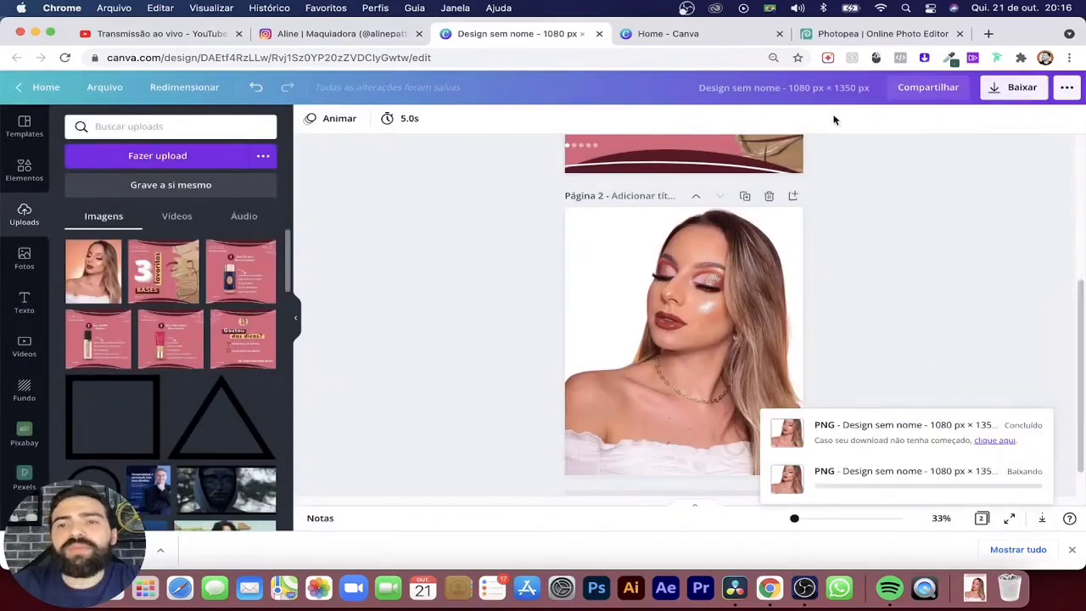
- In Photopea, close the image with the white background and open the newly downloaded transparent PNG
left_click(823, 9)
left_click(810, 36)
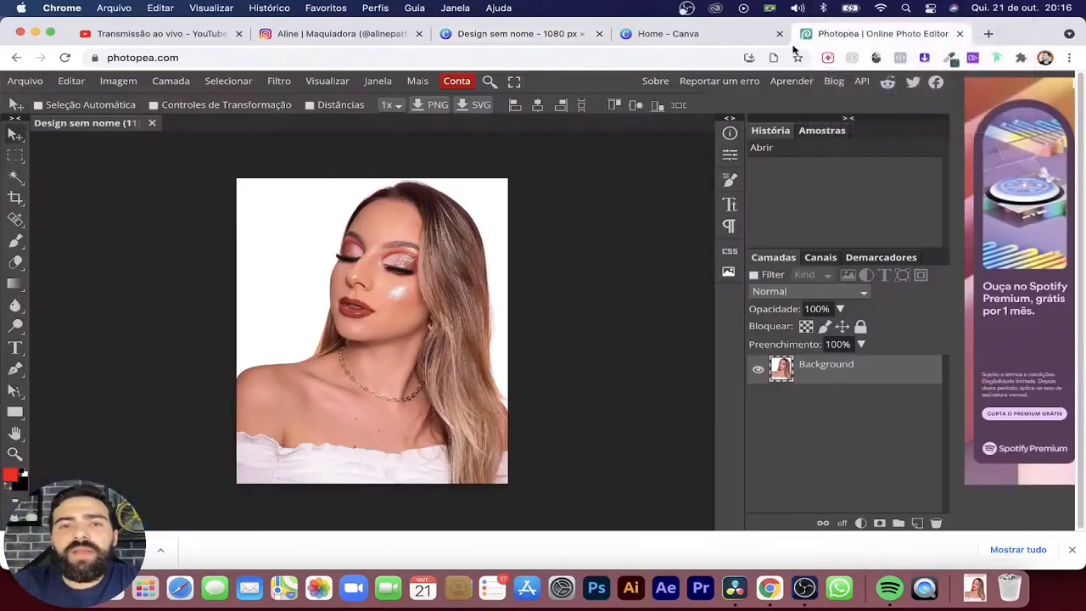
left_click(152, 125)
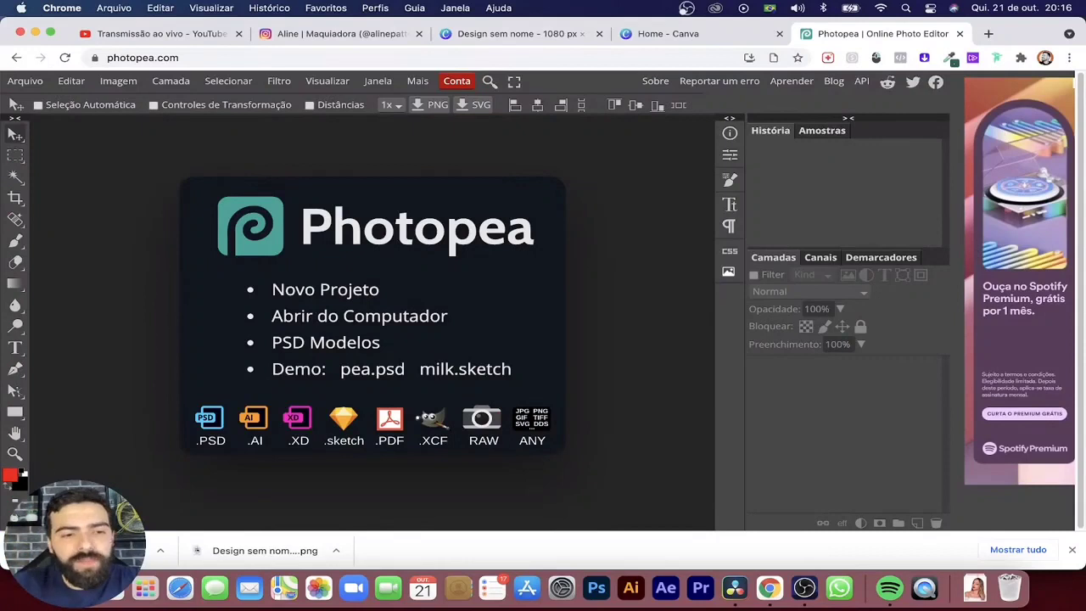
left_click_drag(171, 550, 108, 286)
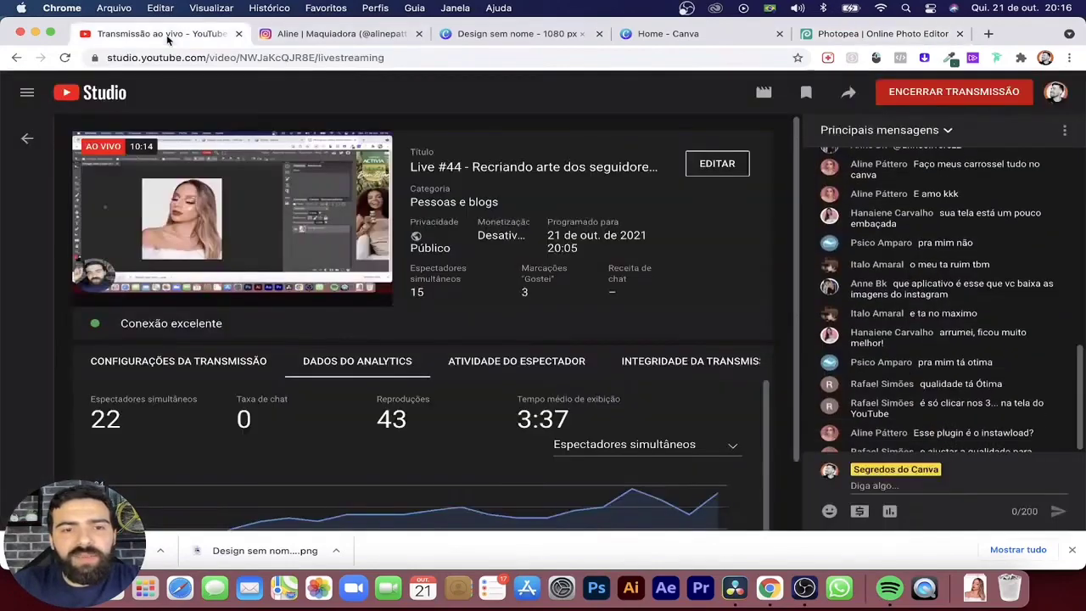
- Check the live stream chat in YouTube Studio, return to Photopea and dismiss the browser's downloads bar
left_click(161, 33)
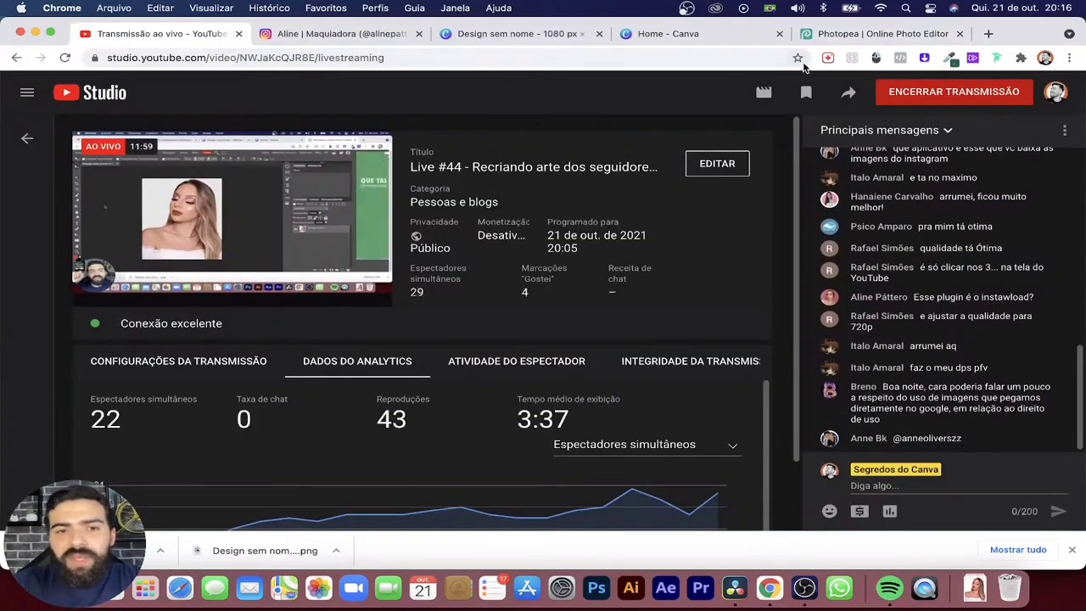
left_click(825, 33)
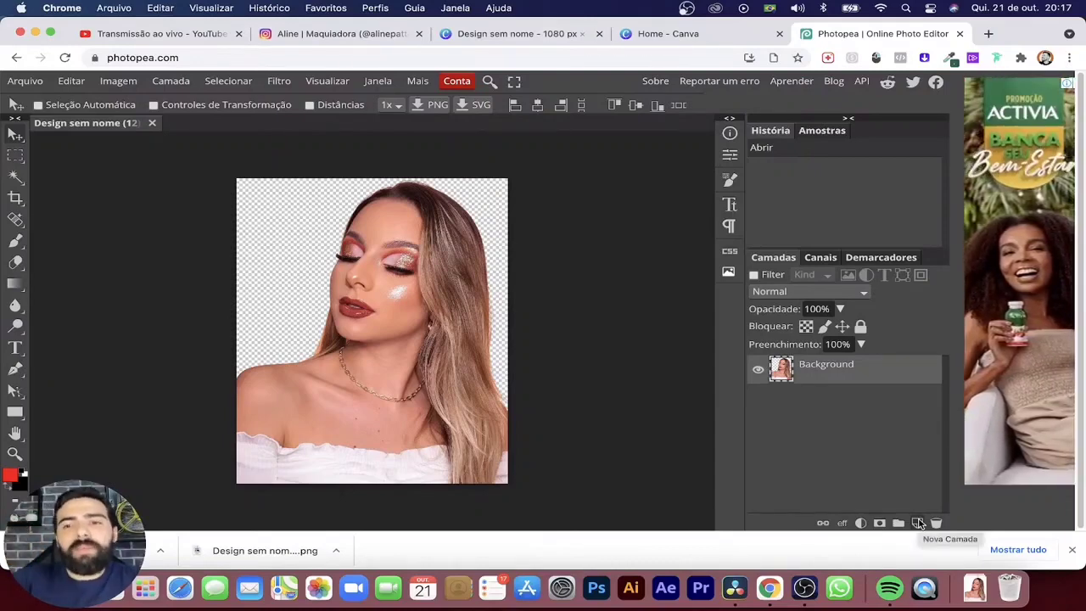
left_click(1071, 550)
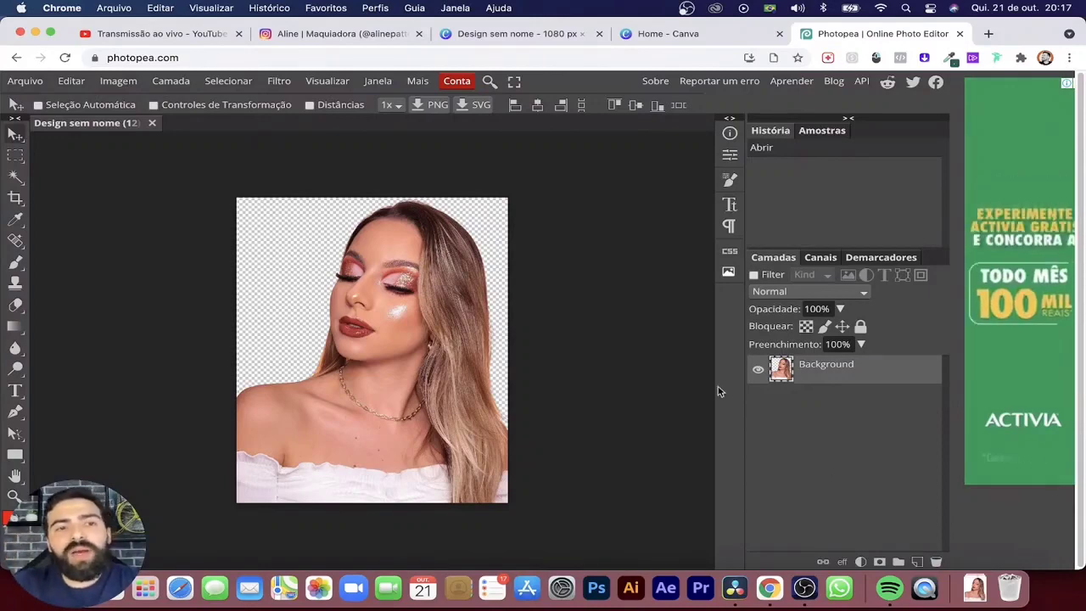
- Enable the transform controls and try rotating the portrait layer by about -33.4°, then cancel the transformation
left_click(156, 105)
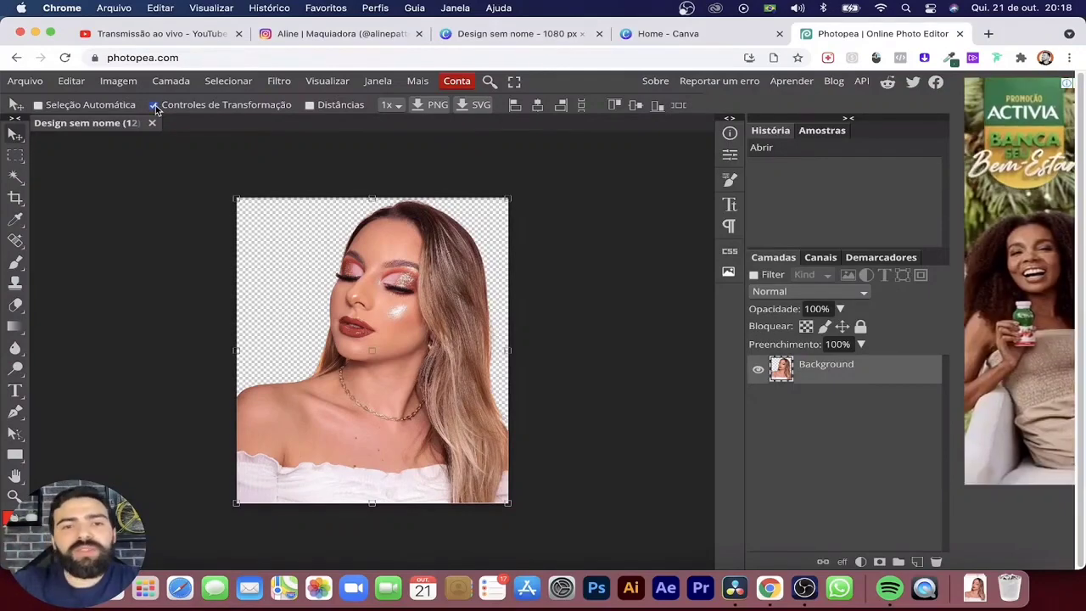
left_click_drag(496, 197, 568, 174)
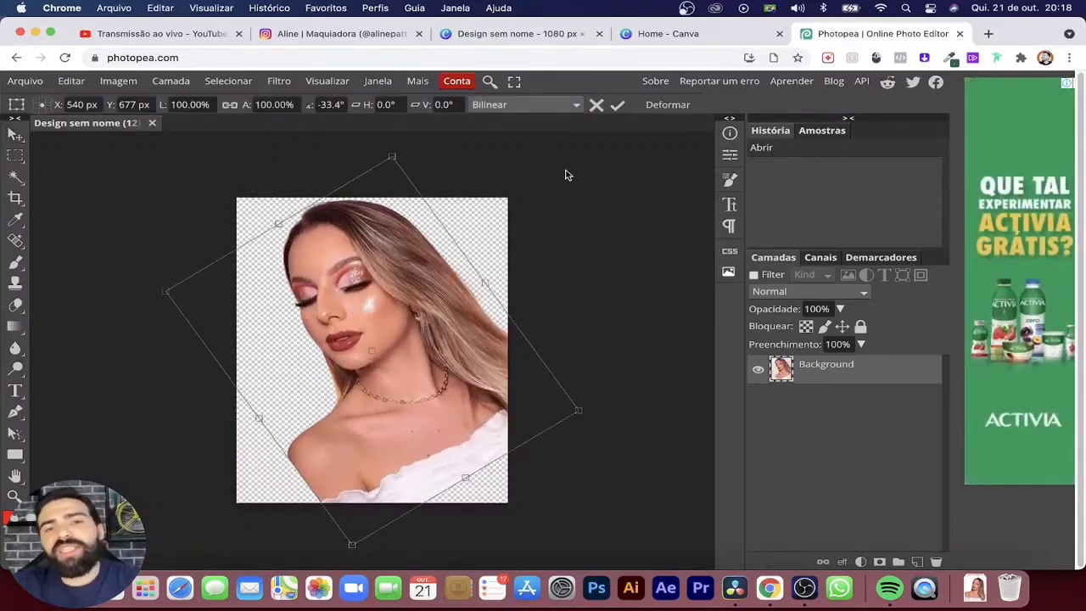
left_click(598, 105)
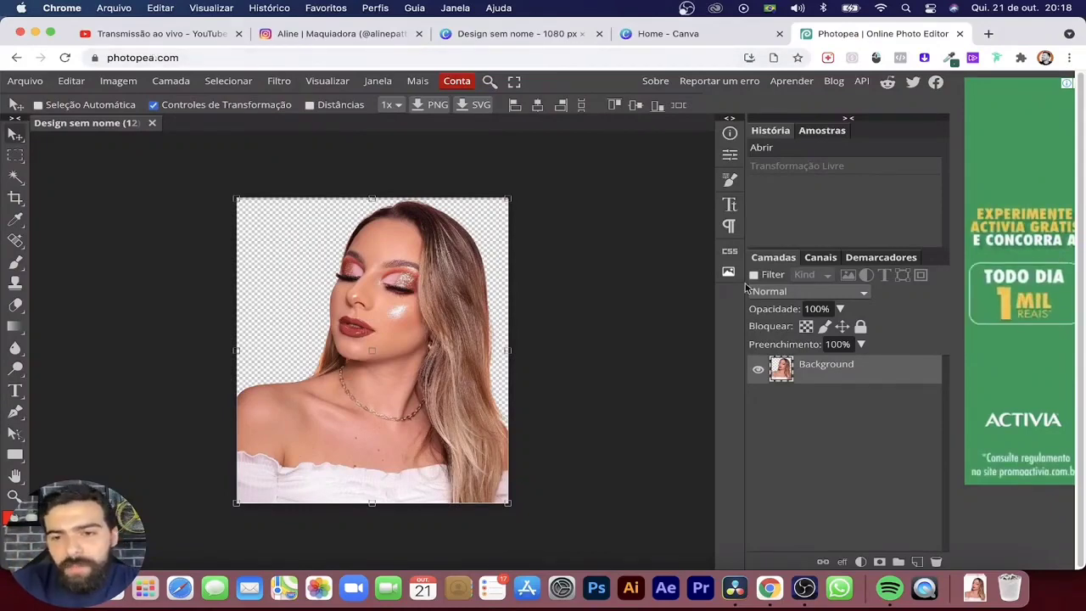
- Add a new empty layer and place it below the portrait's Background layer
left_click(918, 560)
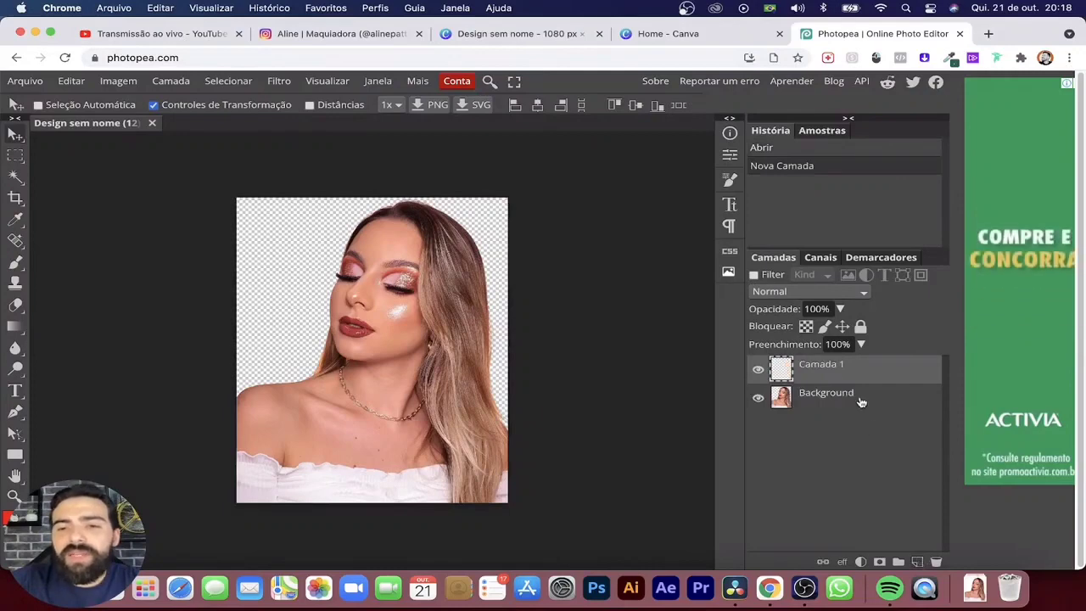
left_click_drag(812, 371, 818, 416)
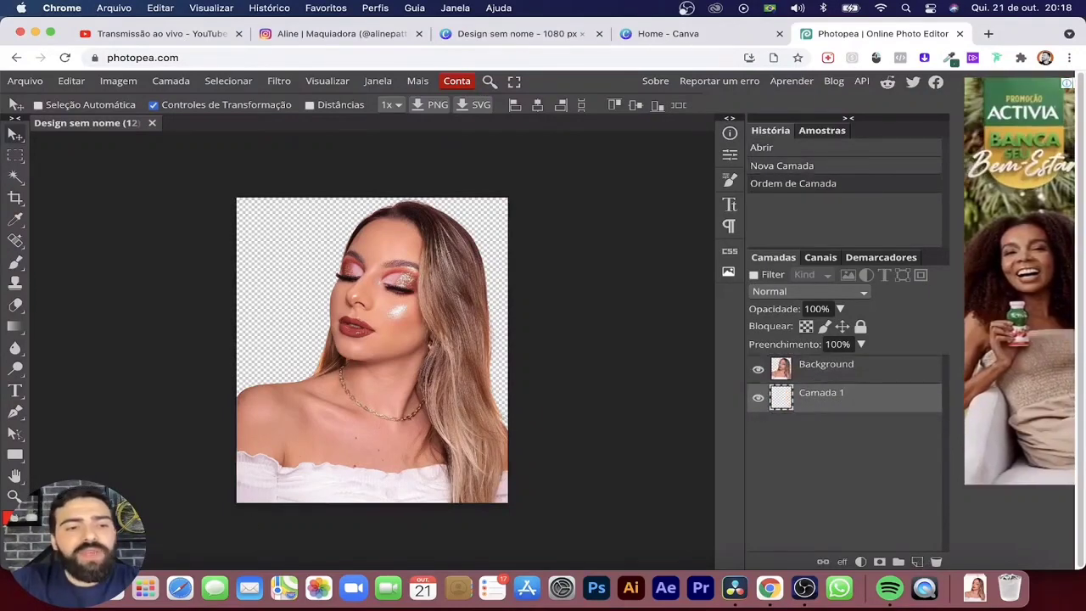
- Set the foreground colour to dark blue, hex 0e36b3
left_click(8, 515)
left_click_drag(319, 183, 820, 218)
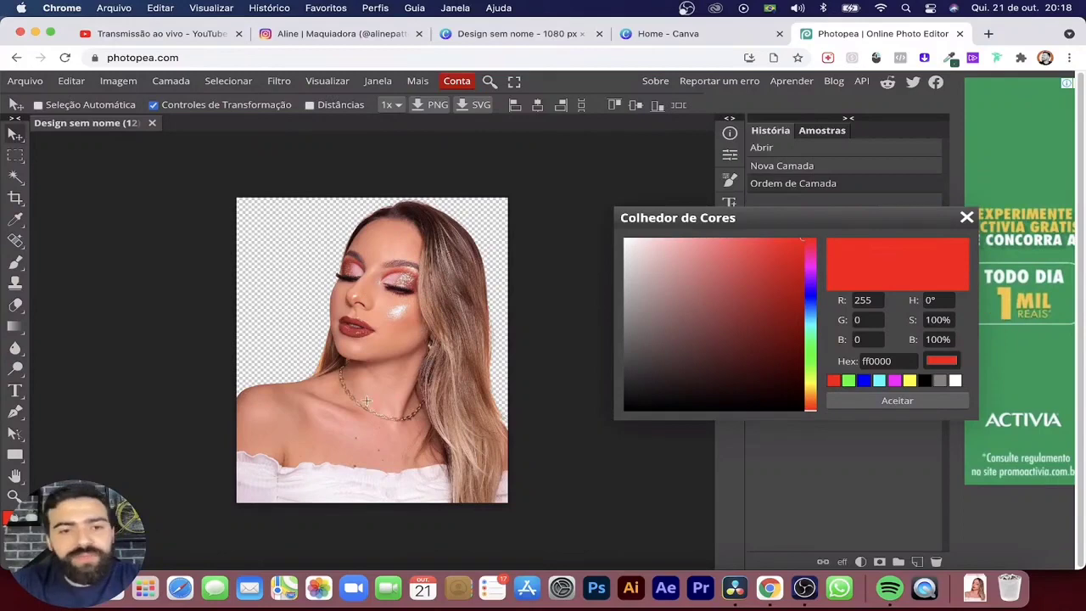
left_click(811, 343)
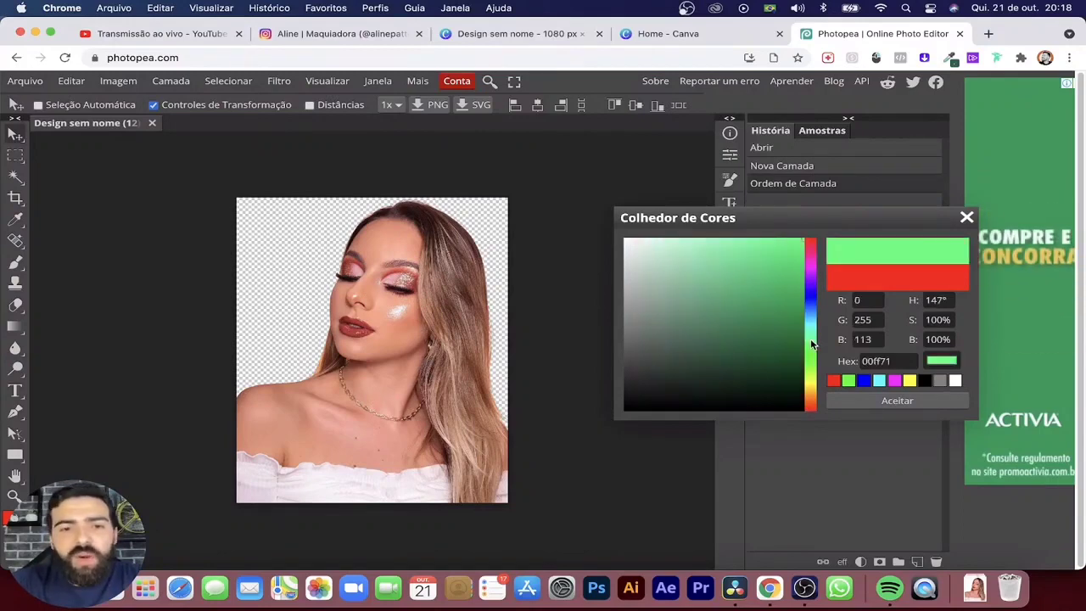
left_click(783, 341)
mouse_move(808, 371)
left_mouse_down()
mouse_move(808, 306)
mouse_move(786, 288)
mouse_move(789, 257)
mouse_move(789, 287)
left_mouse_up()
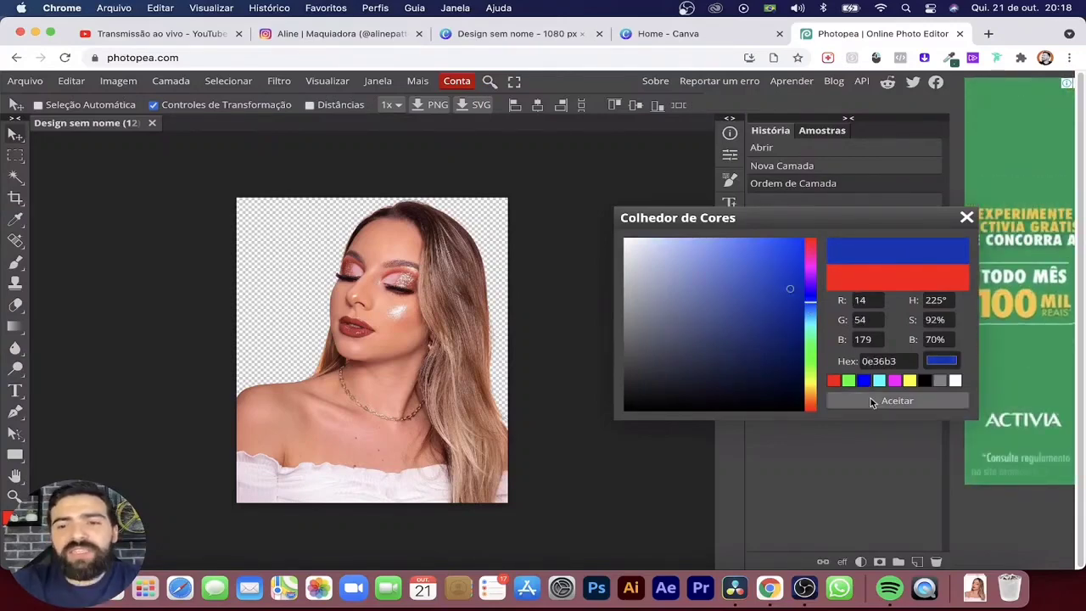
left_click(873, 400)
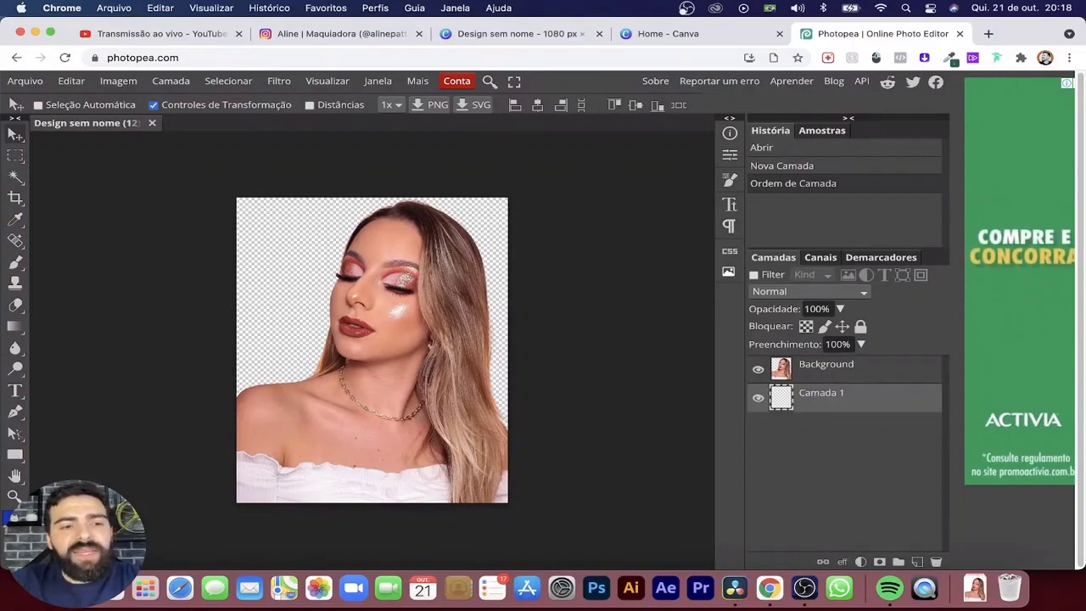
- Check the live stream in YouTube Studio, switch to OBS and move the webcam overlay higher up the scene's edge
left_click(151, 41)
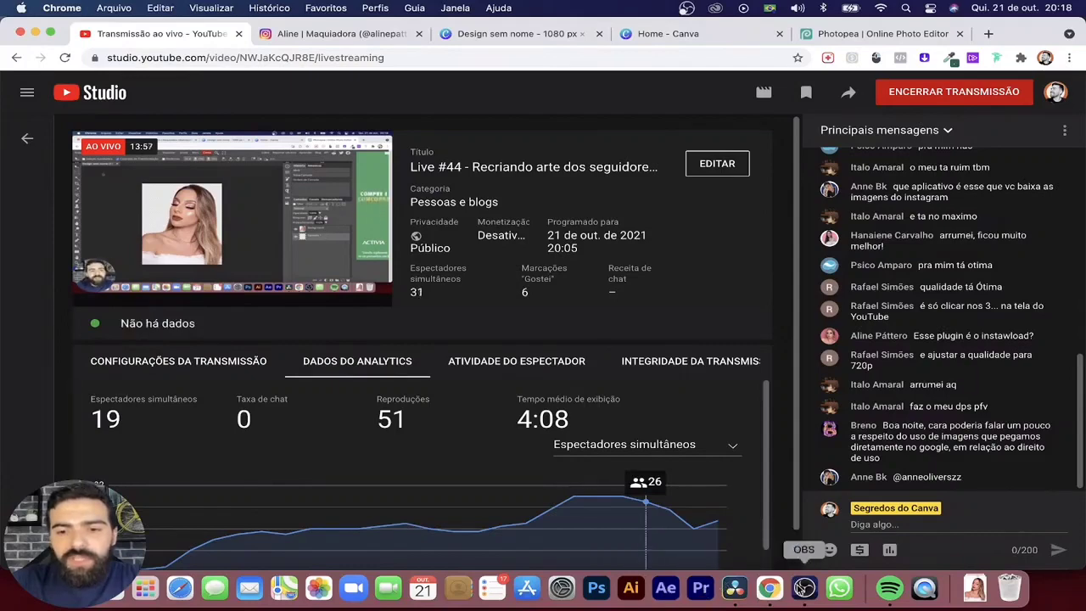
left_click(804, 587)
left_click(290, 482)
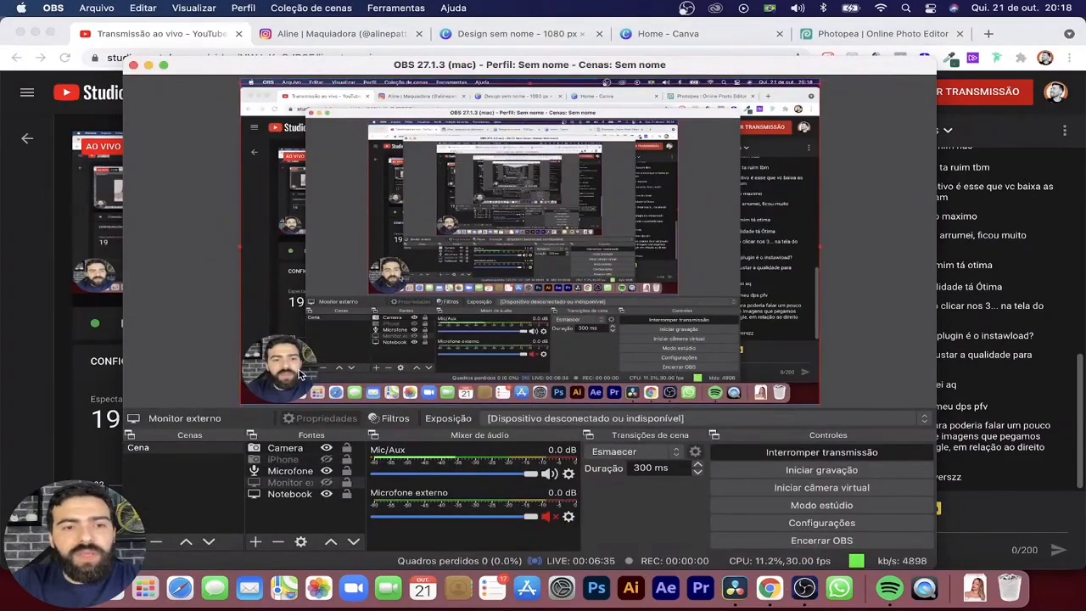
left_click(303, 450)
left_click_drag(303, 373, 303, 300)
key("super+Tab")
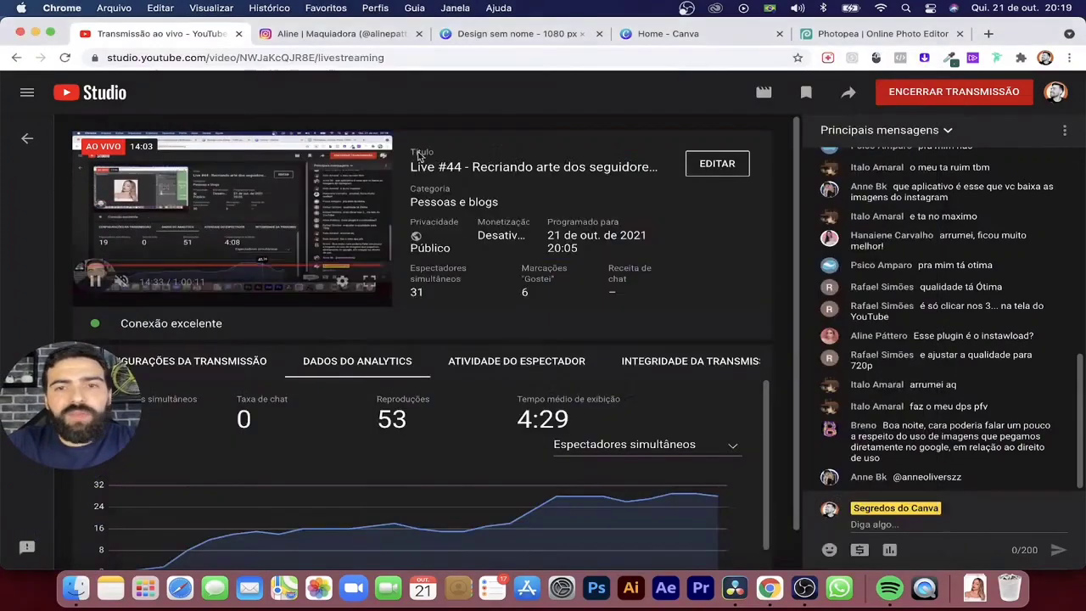
- Back in Photopea, keep 0e36b3 as the foreground colour and fill the empty lower layer with it
left_click(885, 38)
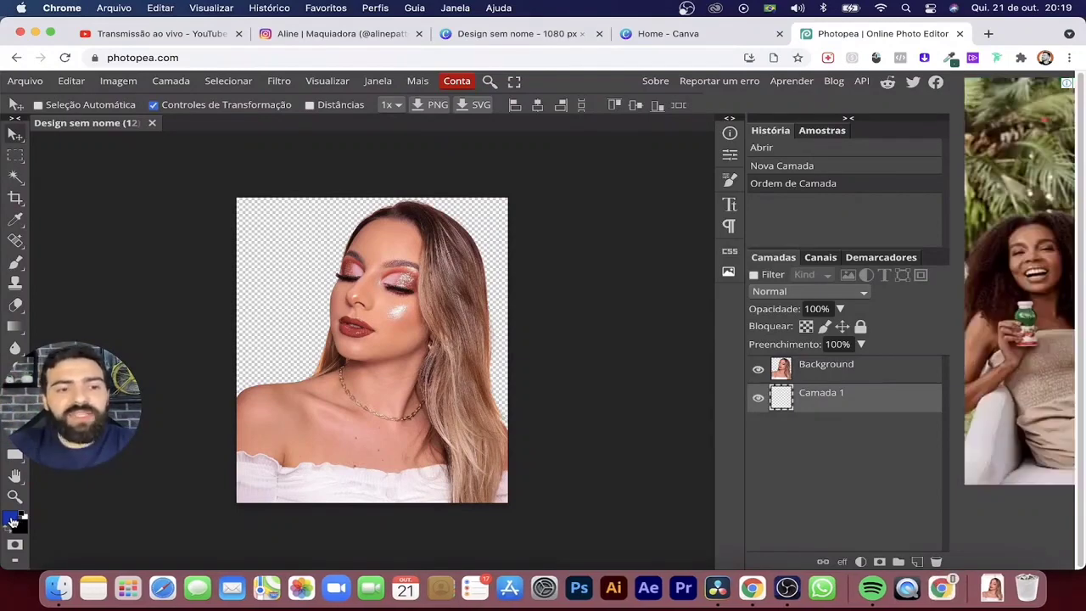
left_click(7, 519)
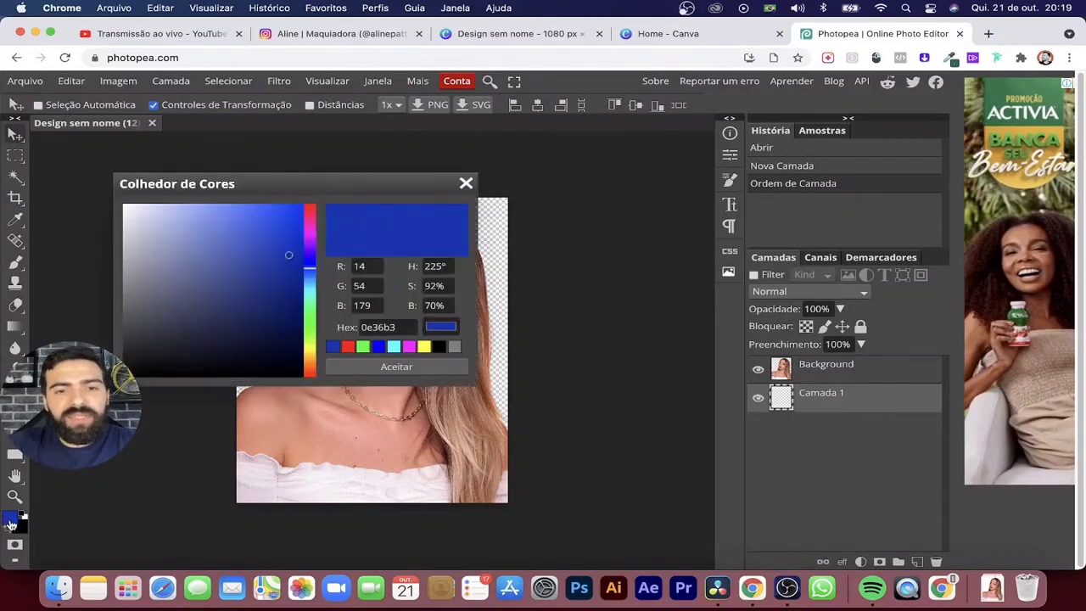
left_click_drag(307, 191, 479, 216)
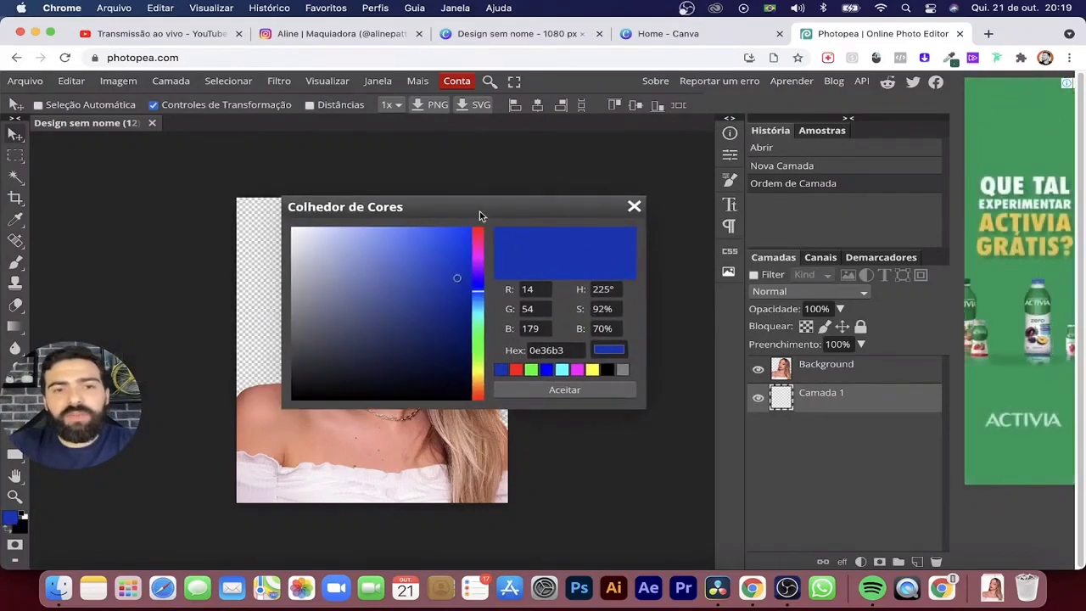
left_click(521, 388)
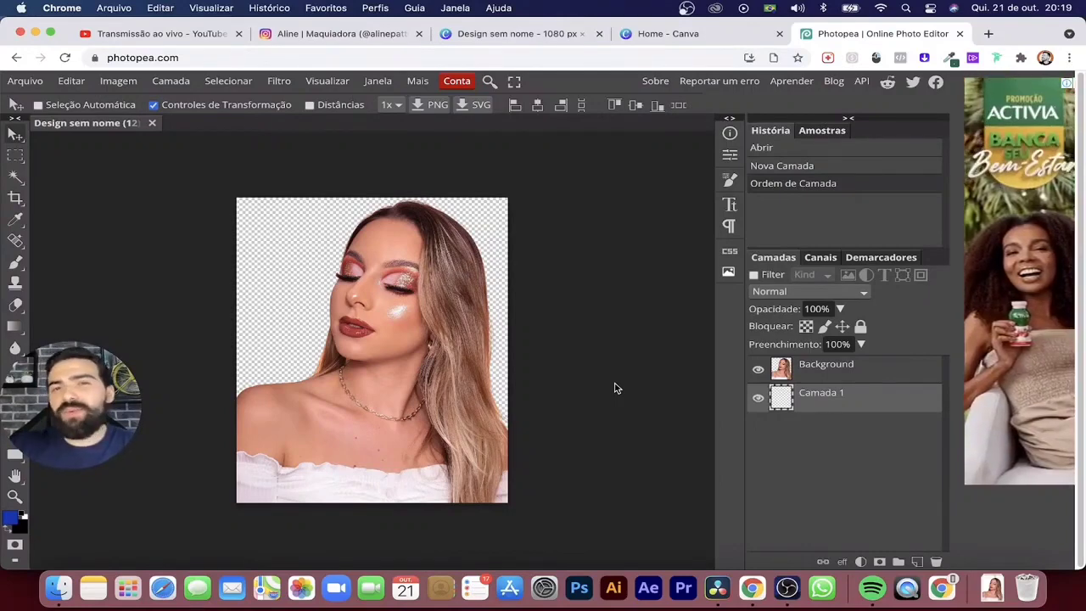
key("alt+BackSpace")
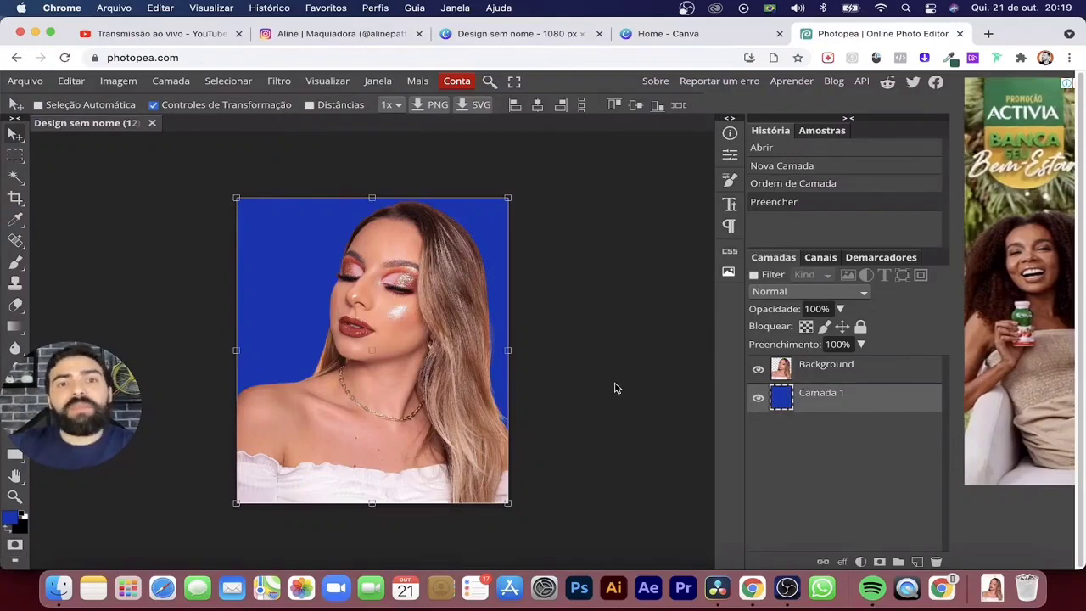
- Add a raster mask to the portrait's Background layer
left_click(827, 382)
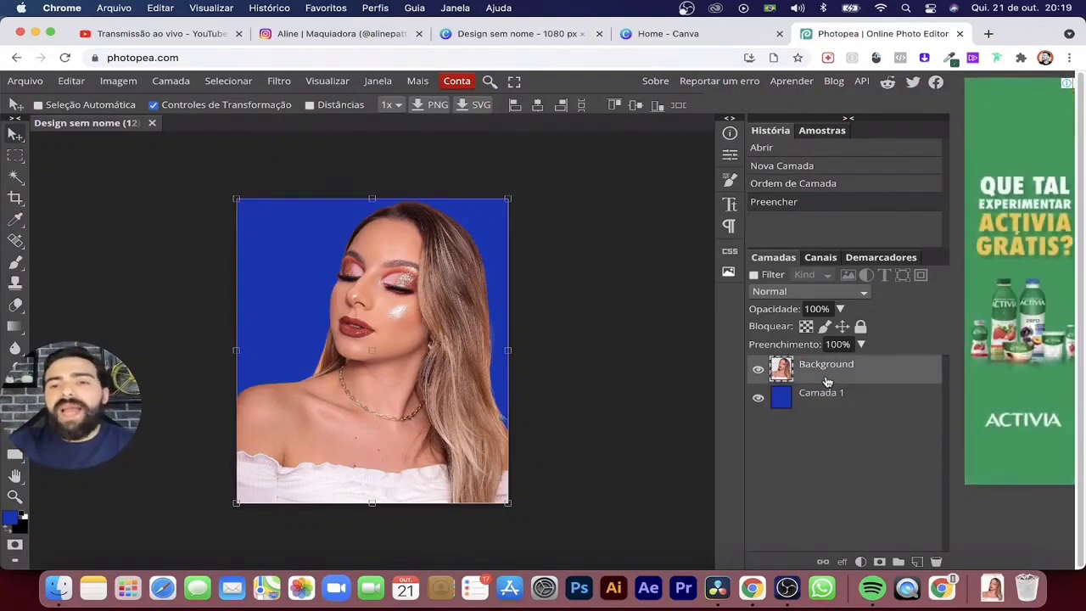
left_click(880, 563)
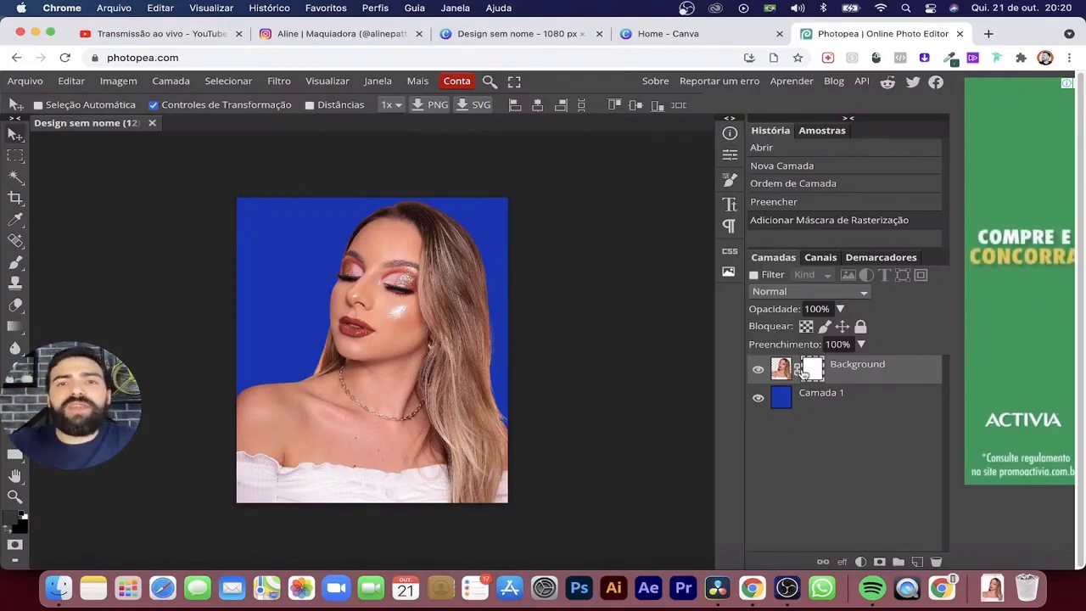
- Set the foreground colour to black for painting on the portrait's layer mask
left_click(10, 519)
left_click_drag(178, 354, 124, 377)
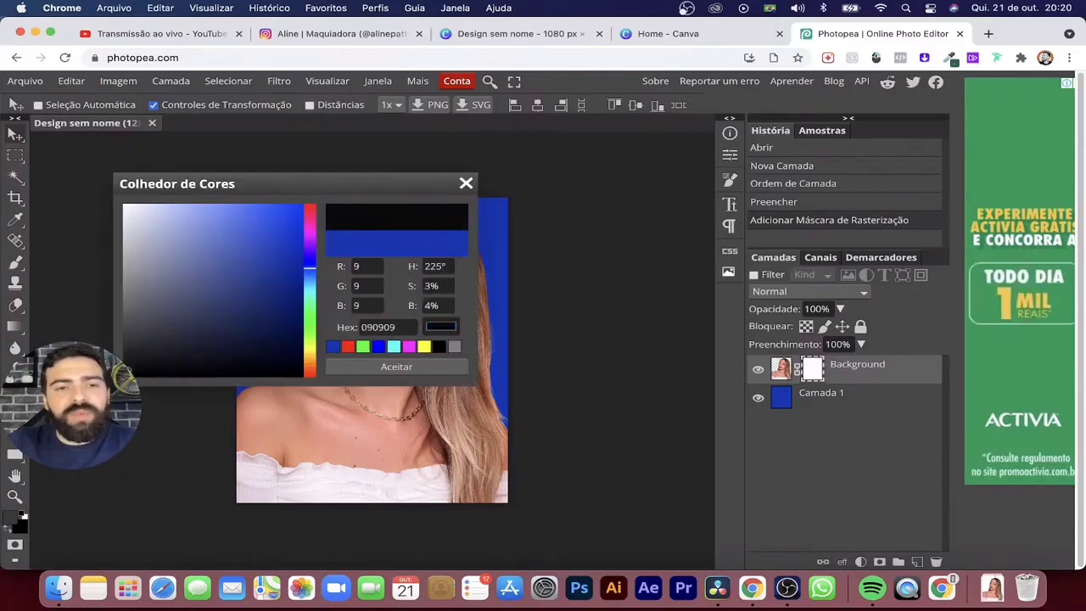
left_click(362, 367)
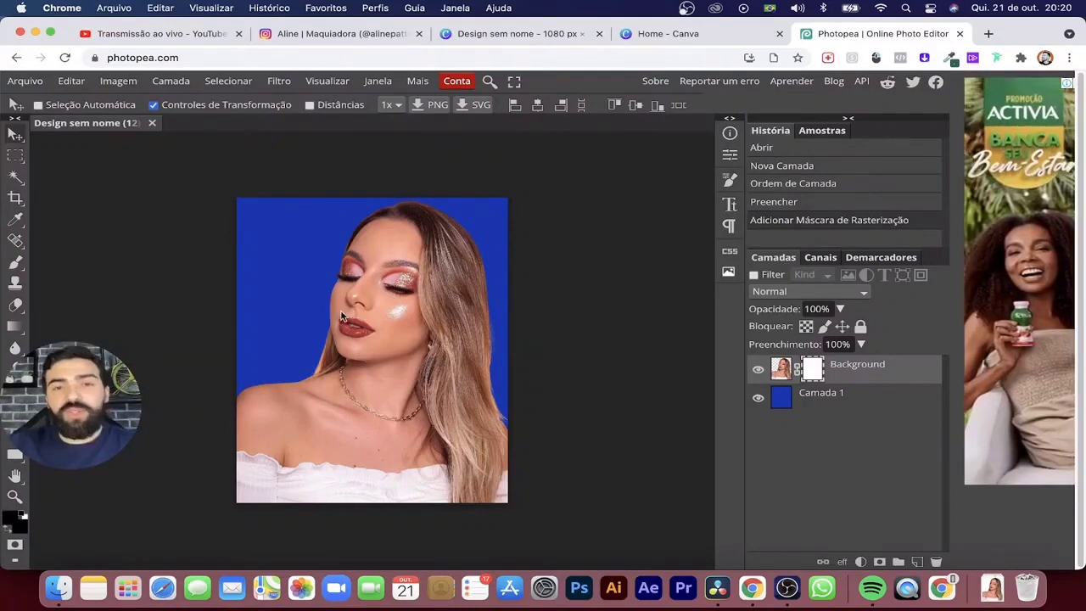
- Choose the Brush tool with the soft round 24 preset at 0% hardness and set its size to 409 px
key("b")
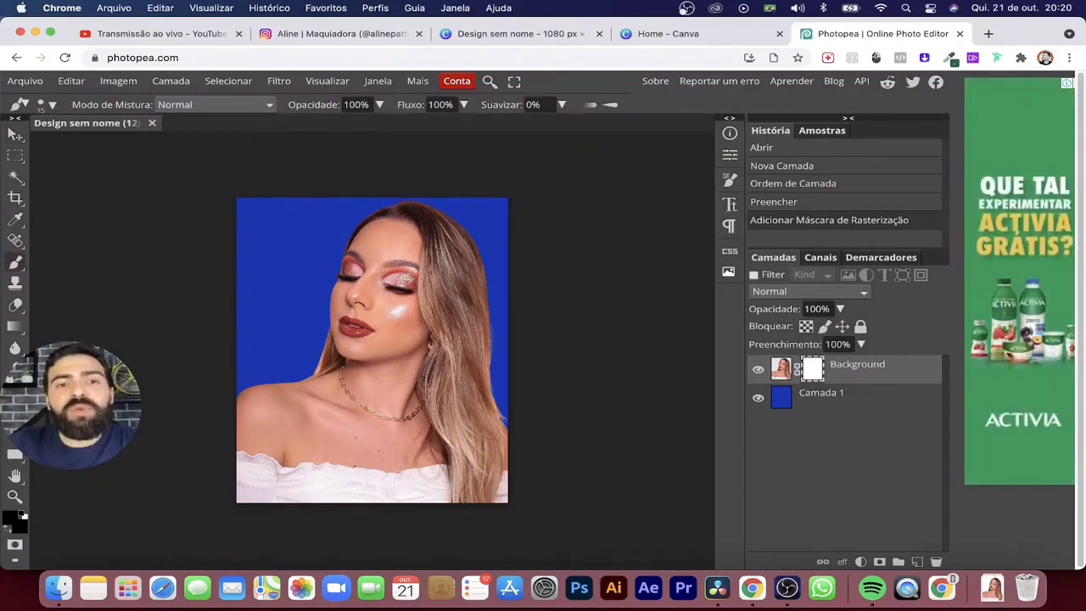
right_click(328, 270)
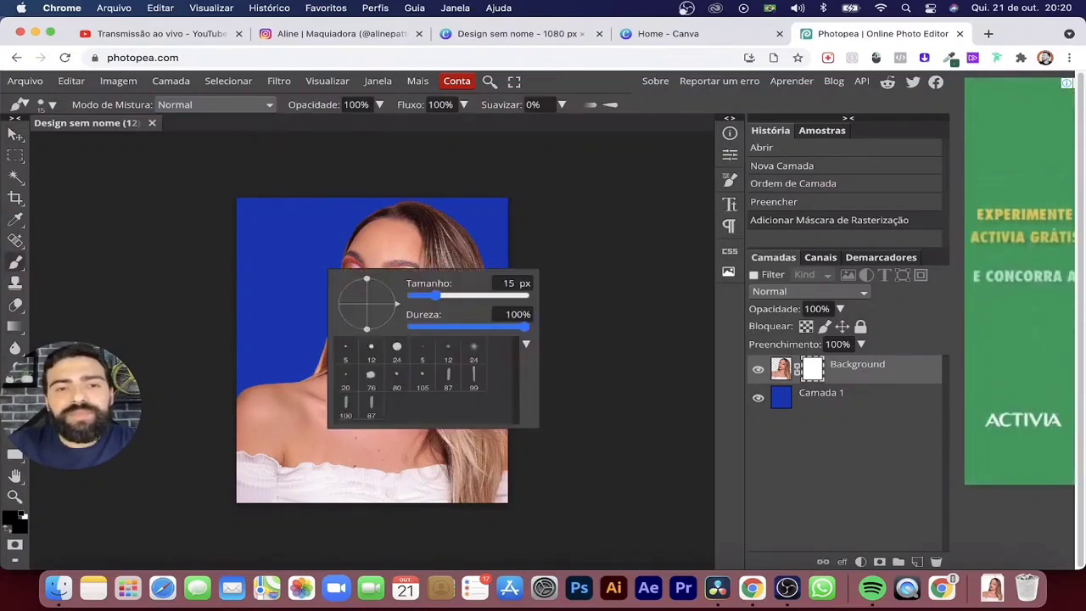
left_click(474, 350)
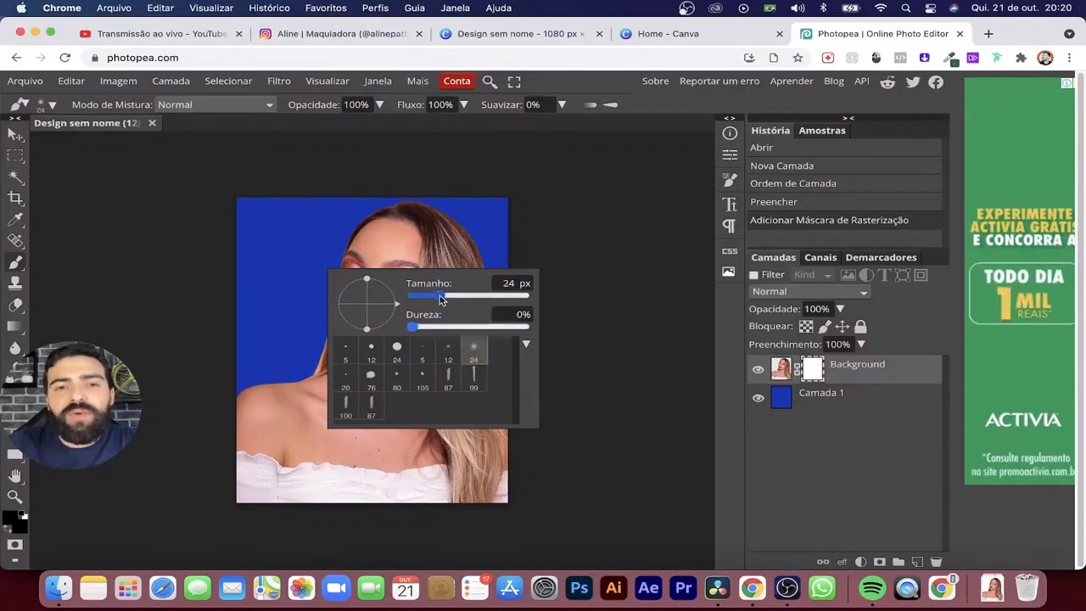
left_click_drag(440, 296, 493, 296)
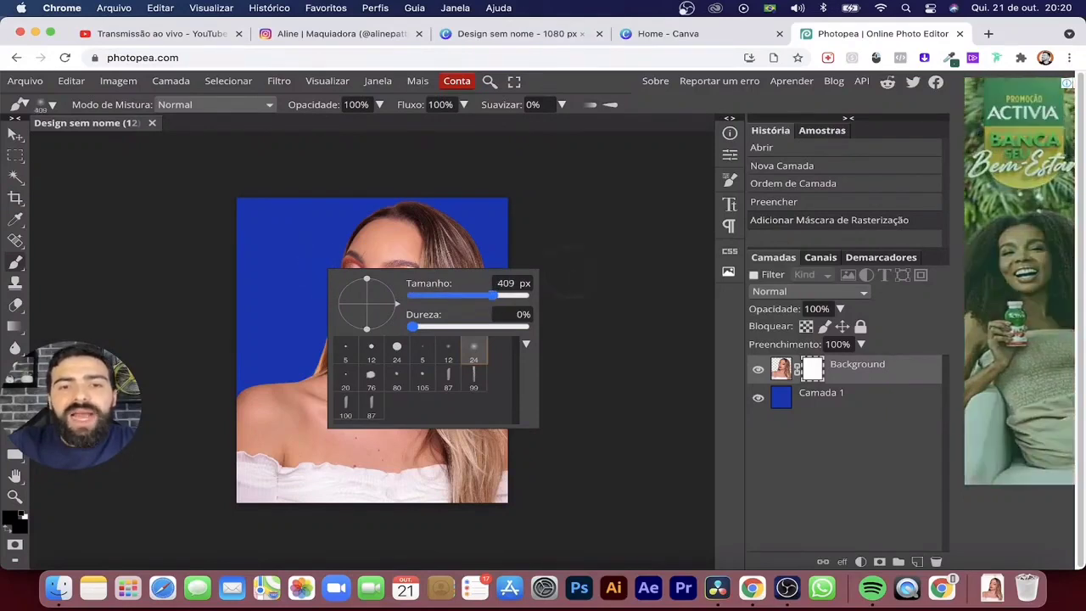
left_click(619, 297)
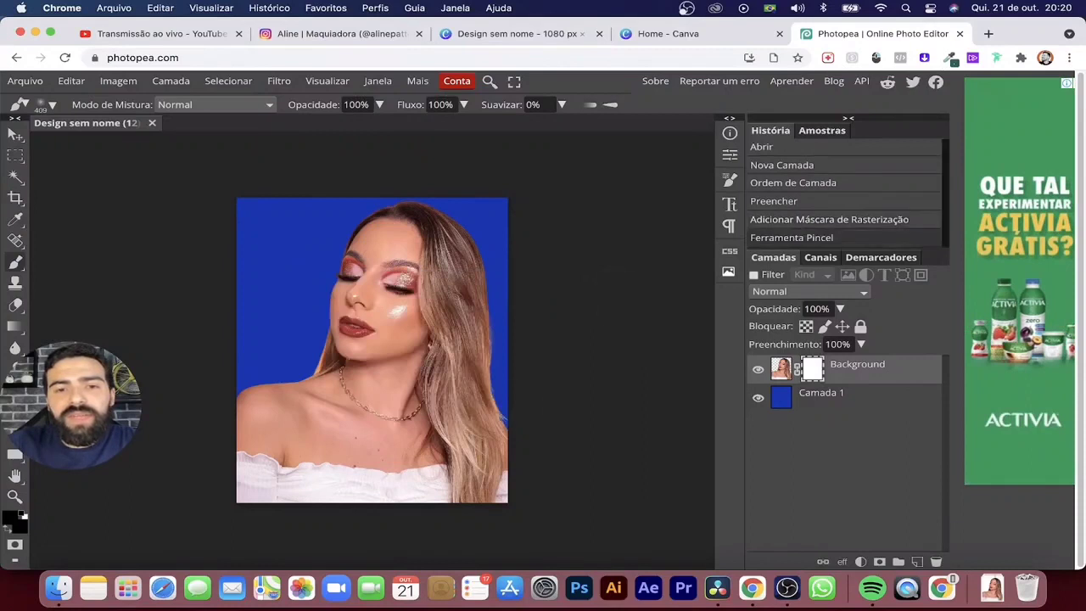
- Set the brush's opacity and flow to 50% and paint on the mask to fade the portrait's lower-left shoulder area
left_click(350, 104)
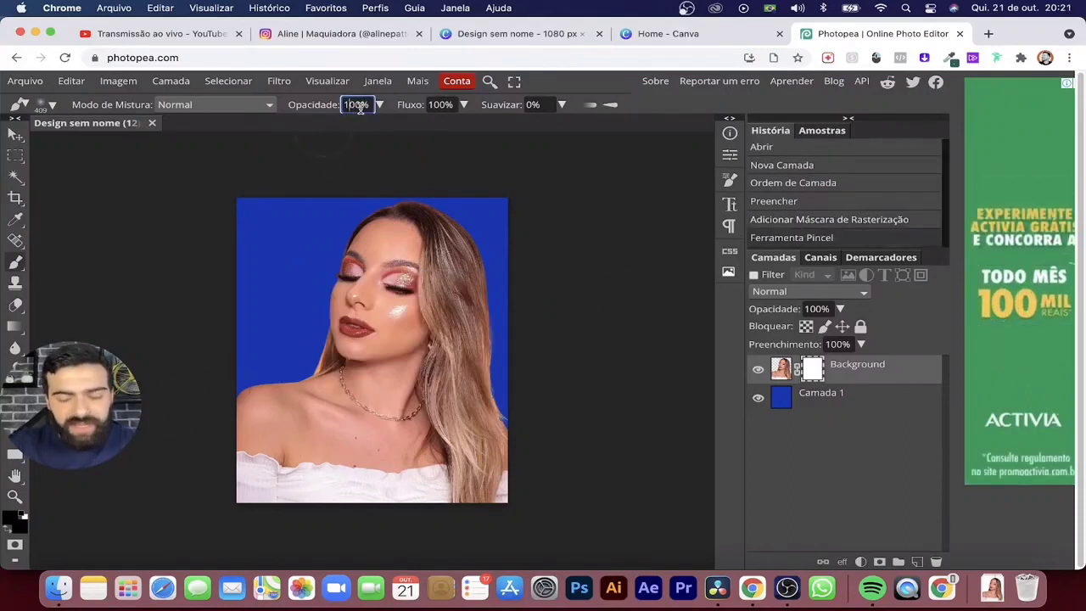
double_click(357, 104)
type("50")
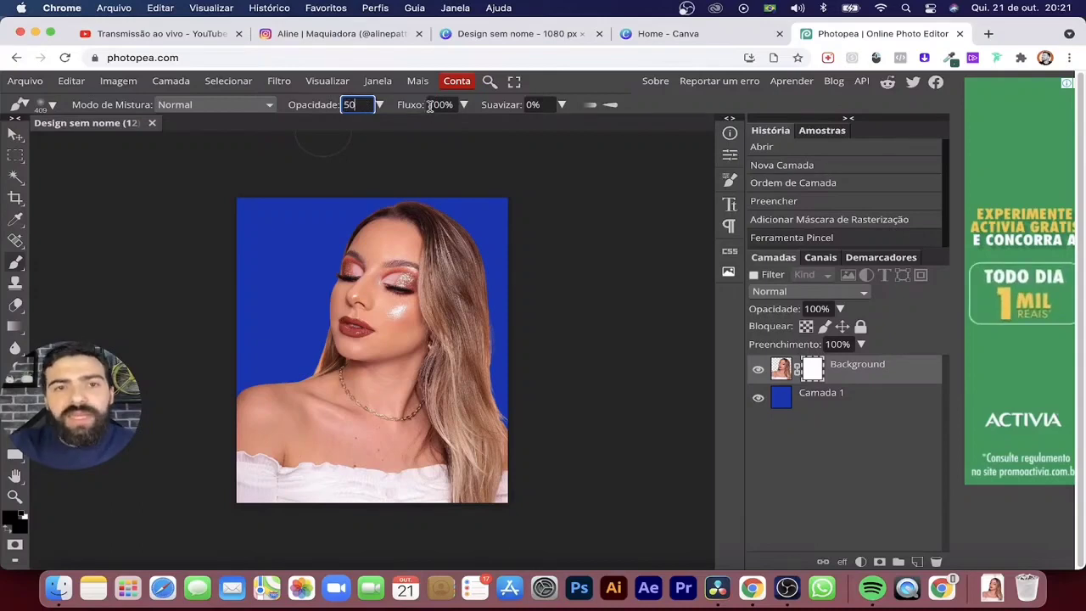
left_click(430, 105)
type("50")
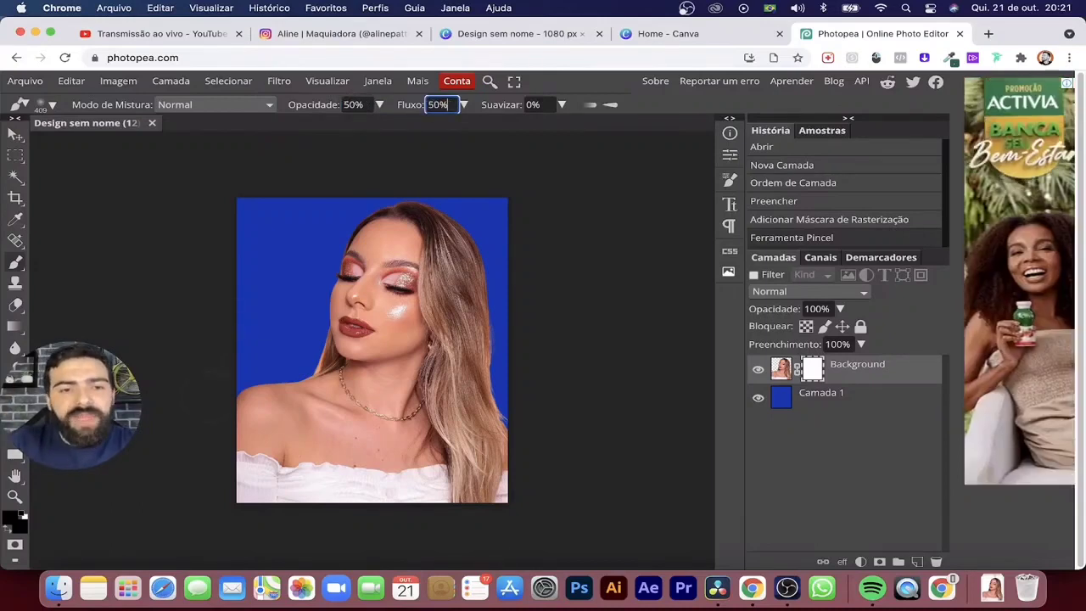
key("Return")
mouse_move(222, 479)
left_mouse_down()
mouse_move(208, 421)
mouse_move(231, 470)
left_mouse_up()
mouse_move(217, 398)
left_mouse_down()
mouse_move(219, 370)
mouse_move(208, 421)
mouse_move(226, 394)
left_mouse_up()
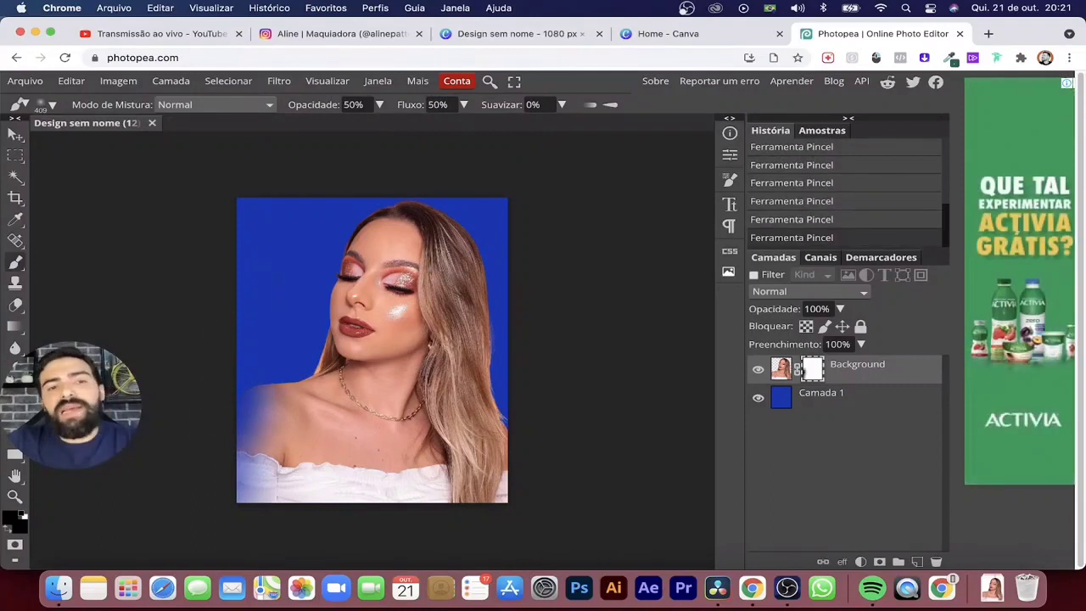
- Enlarge the brush to 548 px and paint the Background layer's mask to fade the shoulders, white top and hair ends into the blue
right_click(280, 285)
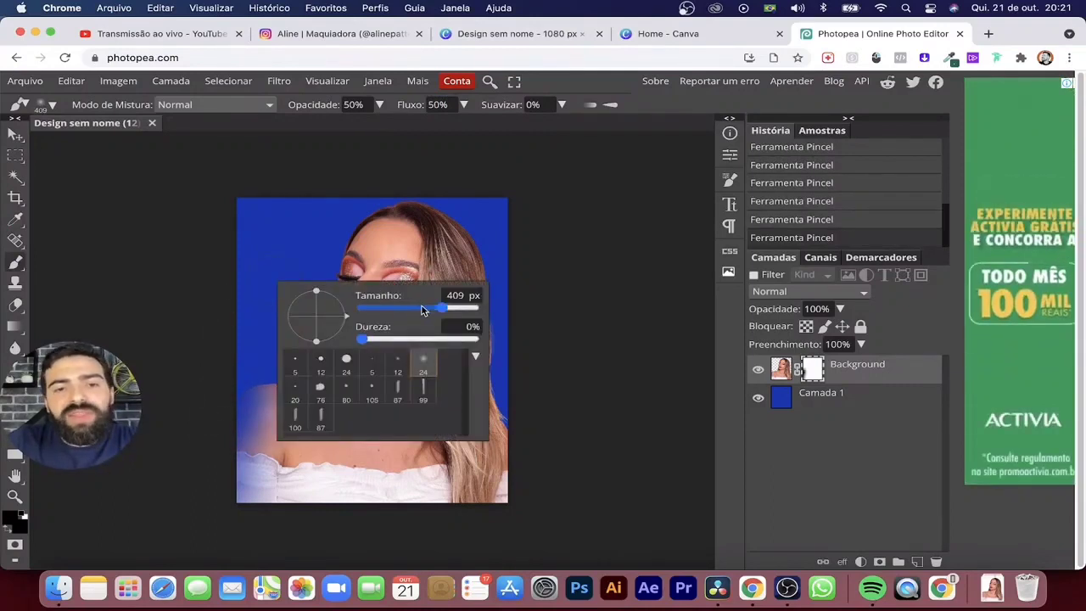
left_click_drag(439, 314, 453, 308)
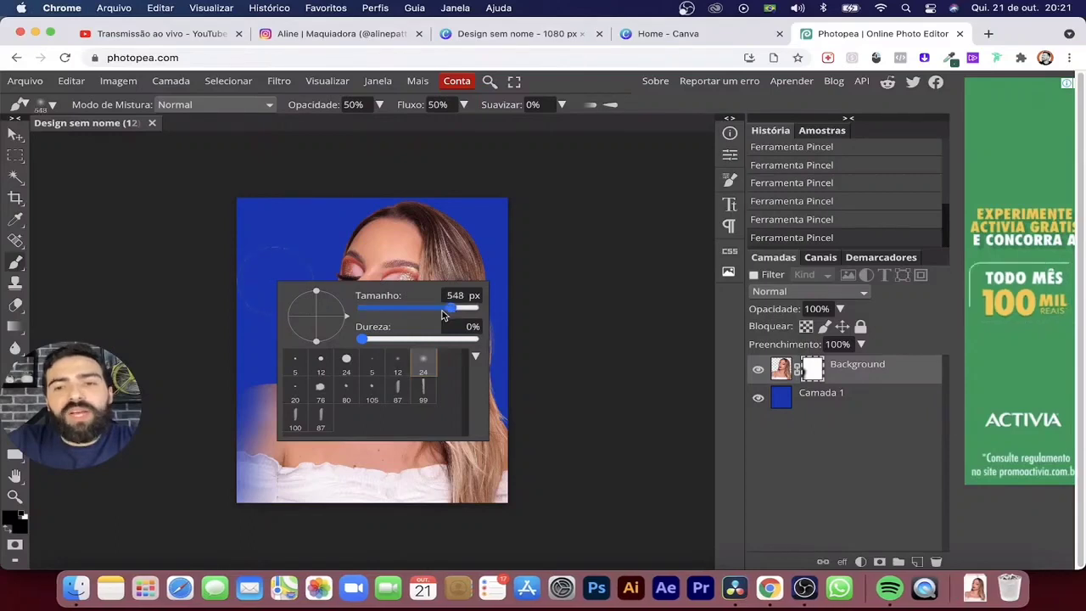
left_click(821, 371)
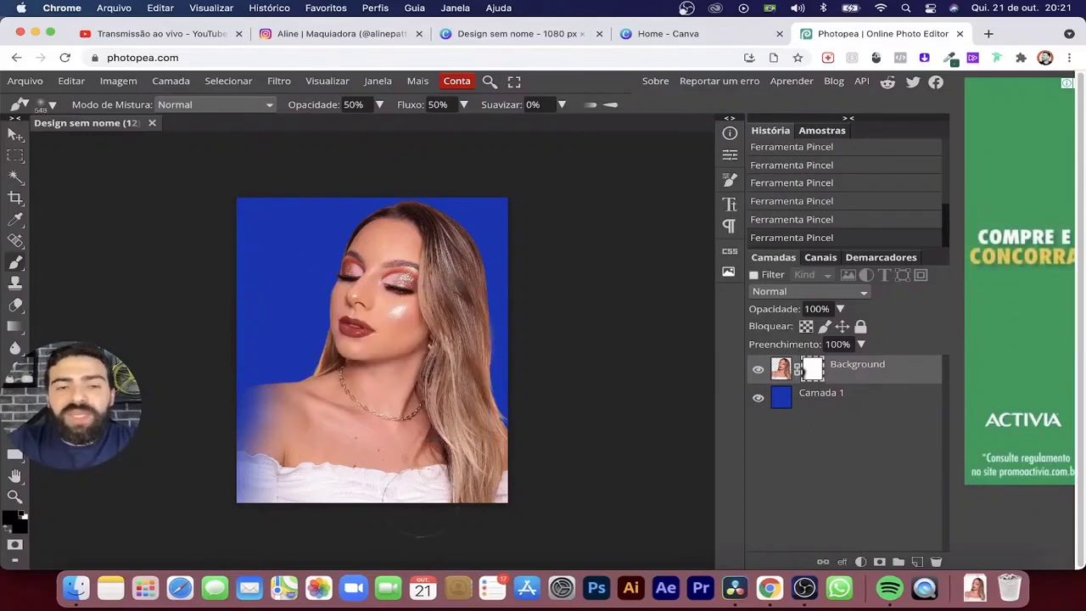
mouse_move(254, 471)
left_mouse_down()
mouse_move(229, 492)
mouse_move(237, 484)
mouse_move(217, 458)
left_mouse_up()
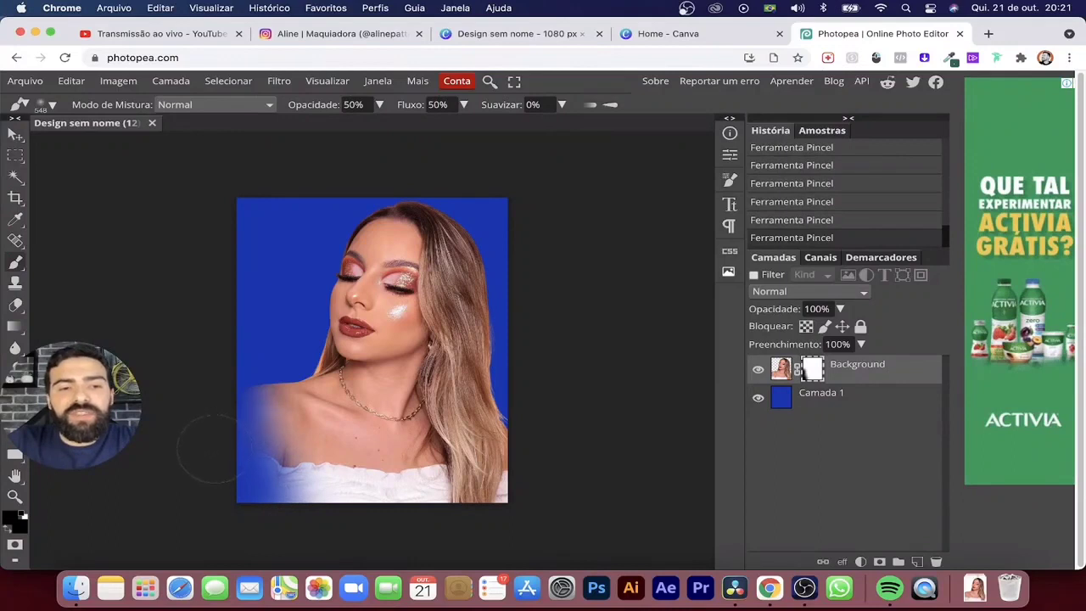
mouse_move(280, 484)
left_mouse_down()
mouse_move(301, 497)
mouse_move(297, 513)
mouse_move(403, 517)
mouse_move(314, 526)
mouse_move(416, 516)
mouse_move(337, 535)
mouse_move(473, 521)
mouse_move(504, 497)
mouse_move(519, 428)
left_mouse_up()
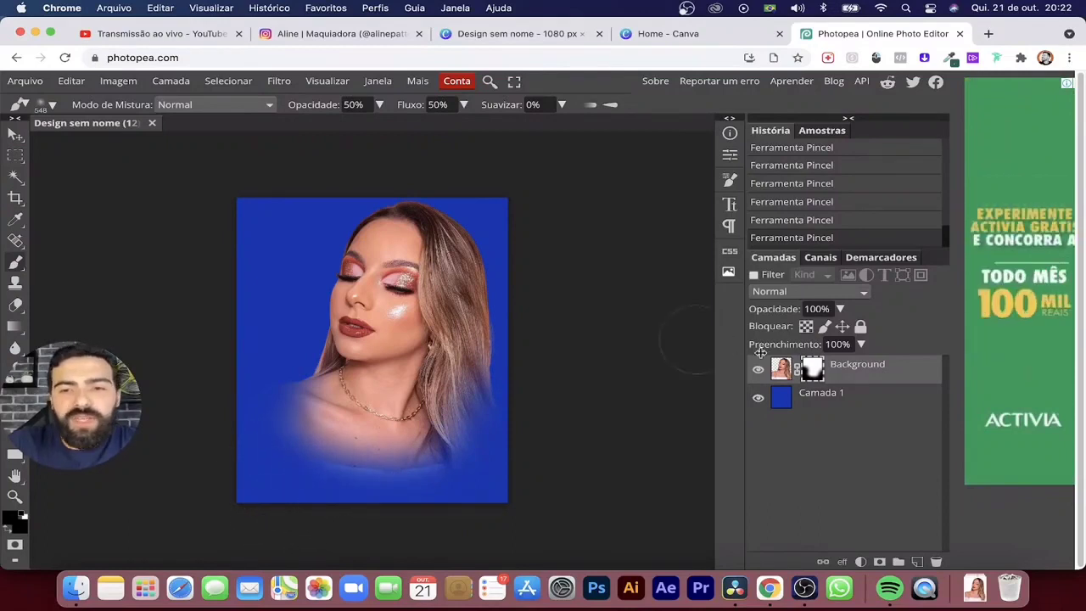
- Make the portrait image, instead of its mask, the active part of the Background layer
left_click(782, 370)
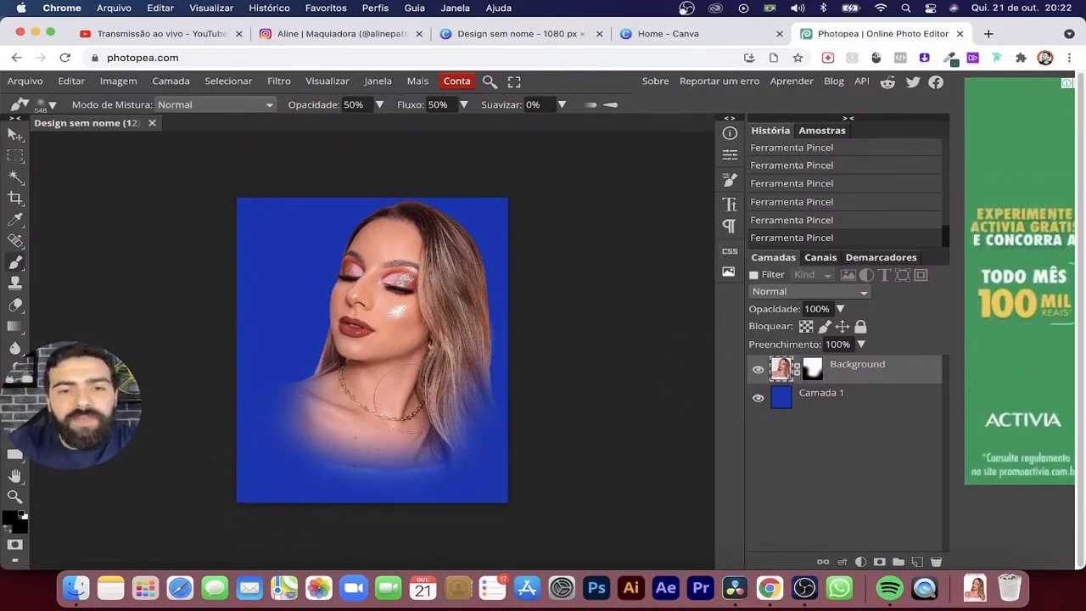